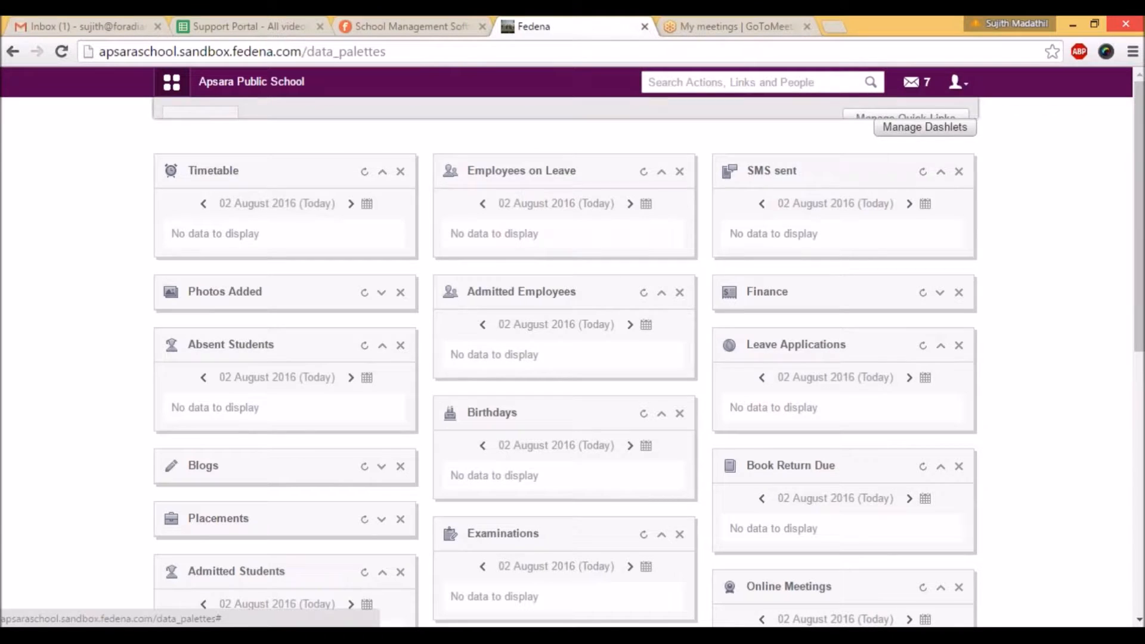
Step: Open the Library module's library settings and display the card settings for Class 1, including the category column
left_click(172, 82)
left_click(829, 220)
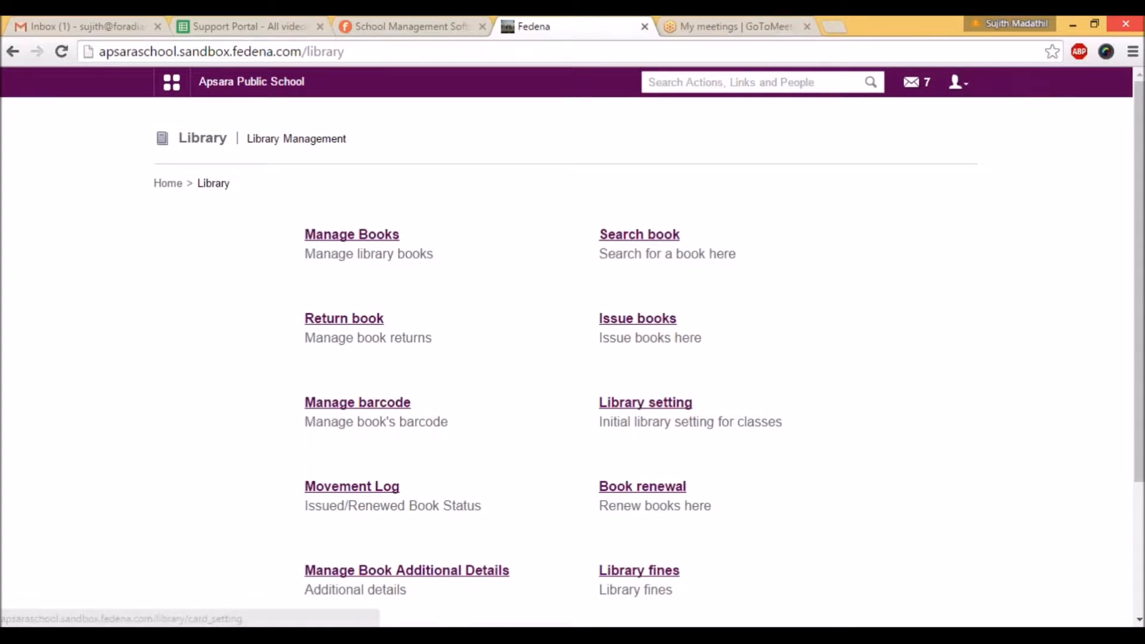
left_click(645, 403)
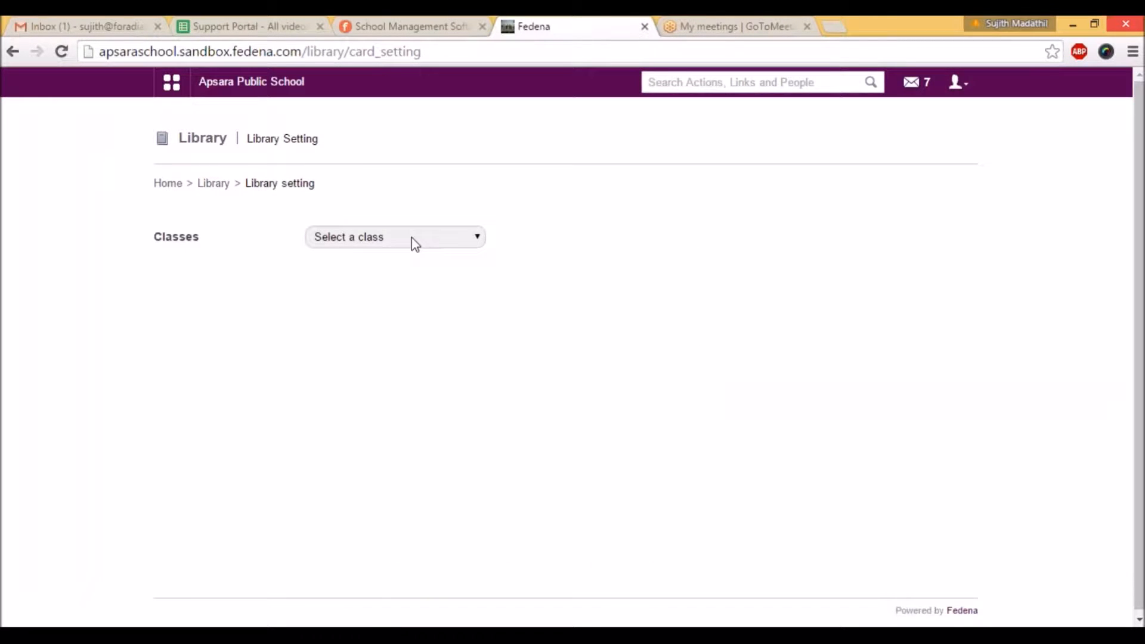
left_click(416, 239)
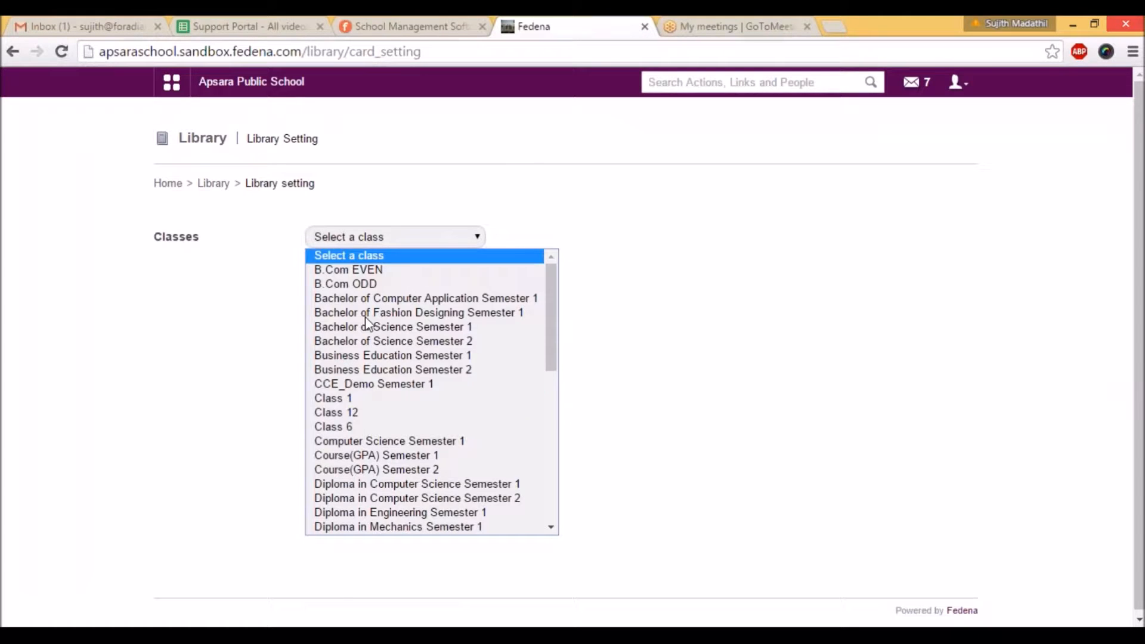
left_click(343, 398)
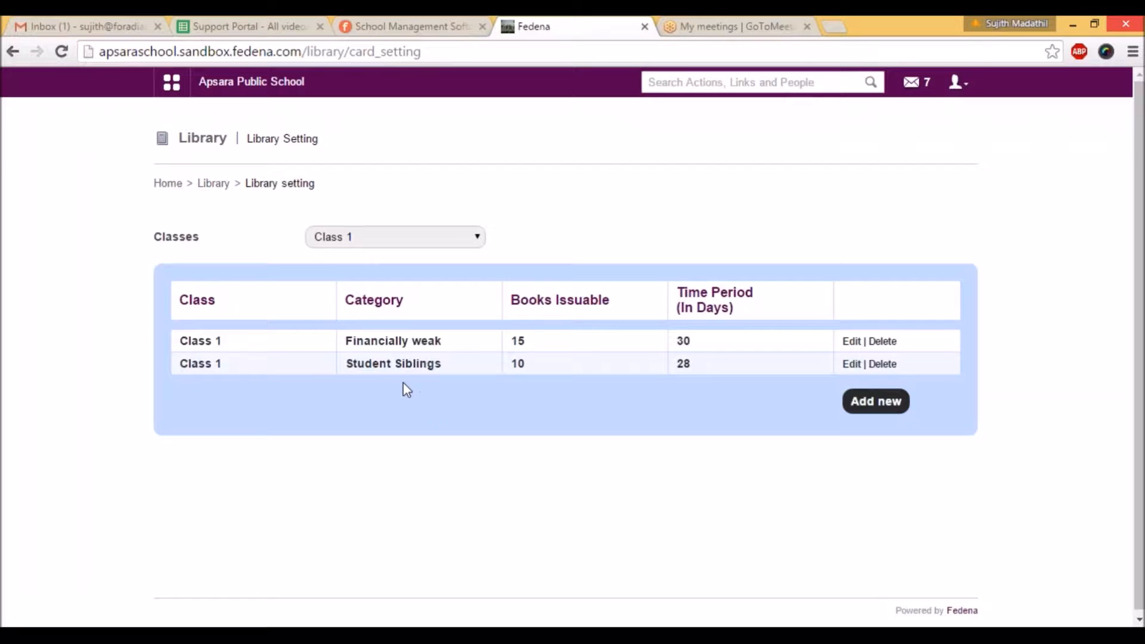
left_click_drag(346, 300, 401, 303)
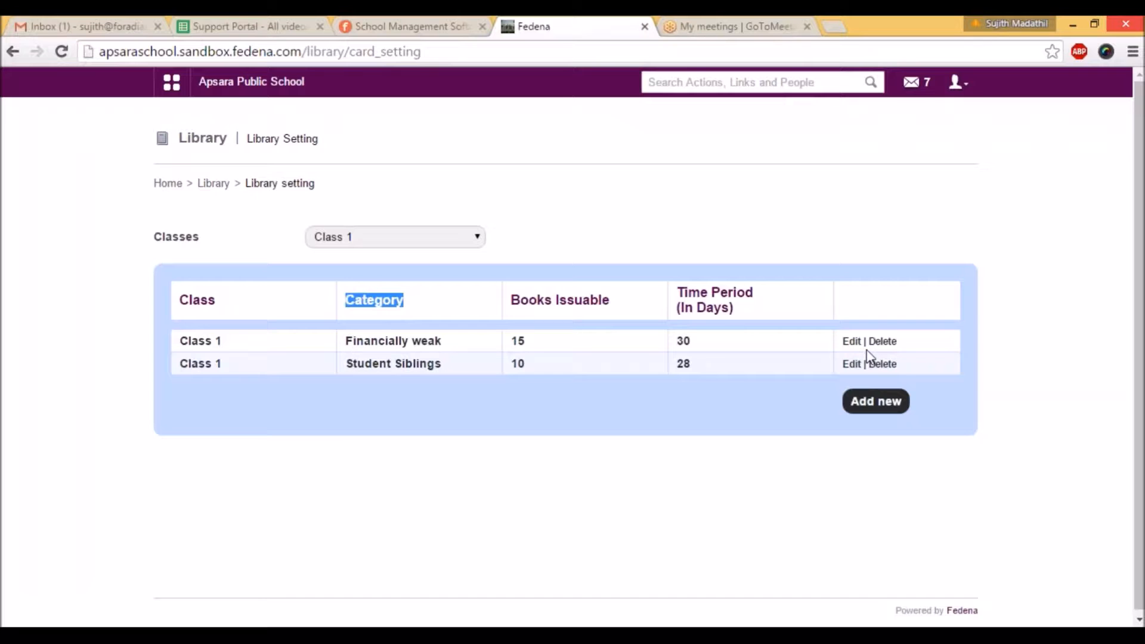
Step: Open and submit the Class 1 library card settings for the Financially weak and Student Siblings categories
left_click(851, 341)
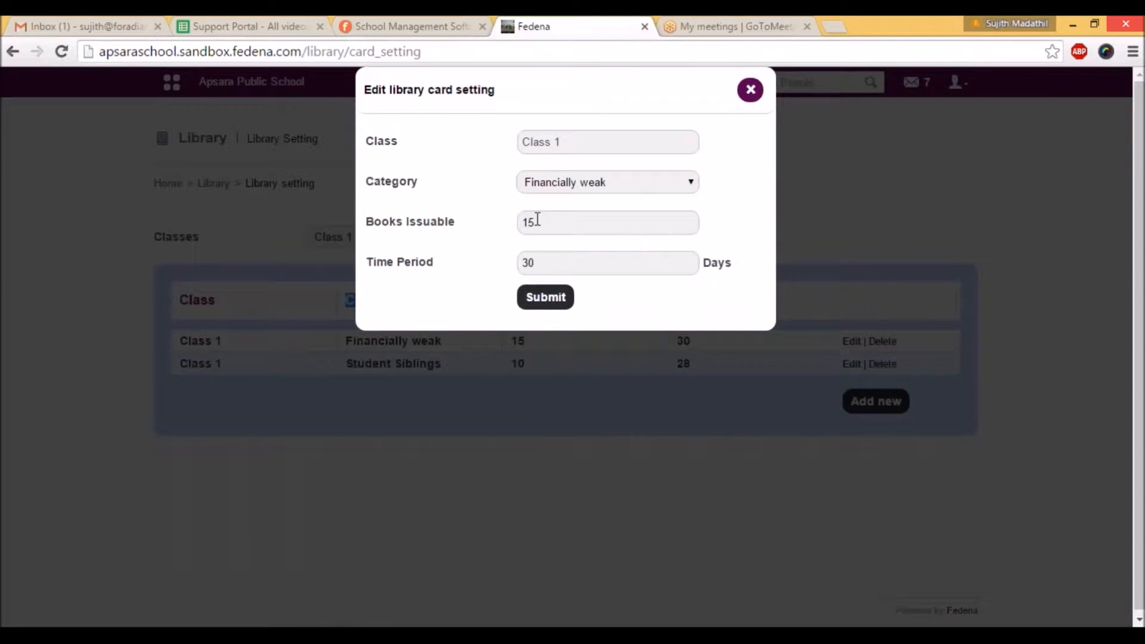
left_click_drag(535, 220, 525, 219)
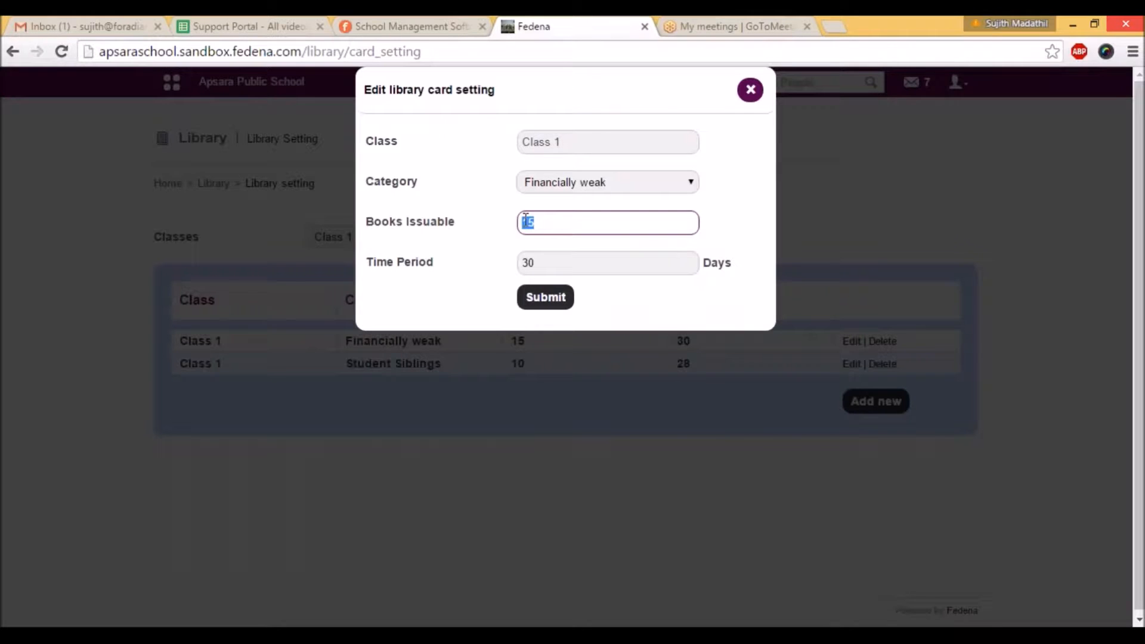
left_click(544, 303)
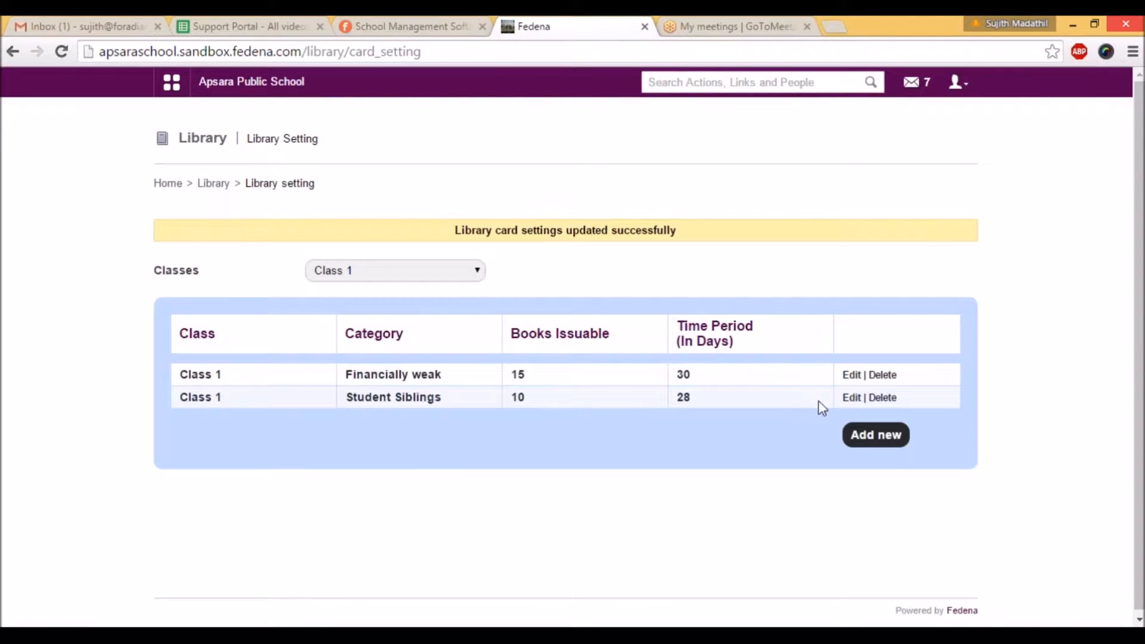
left_click(852, 398)
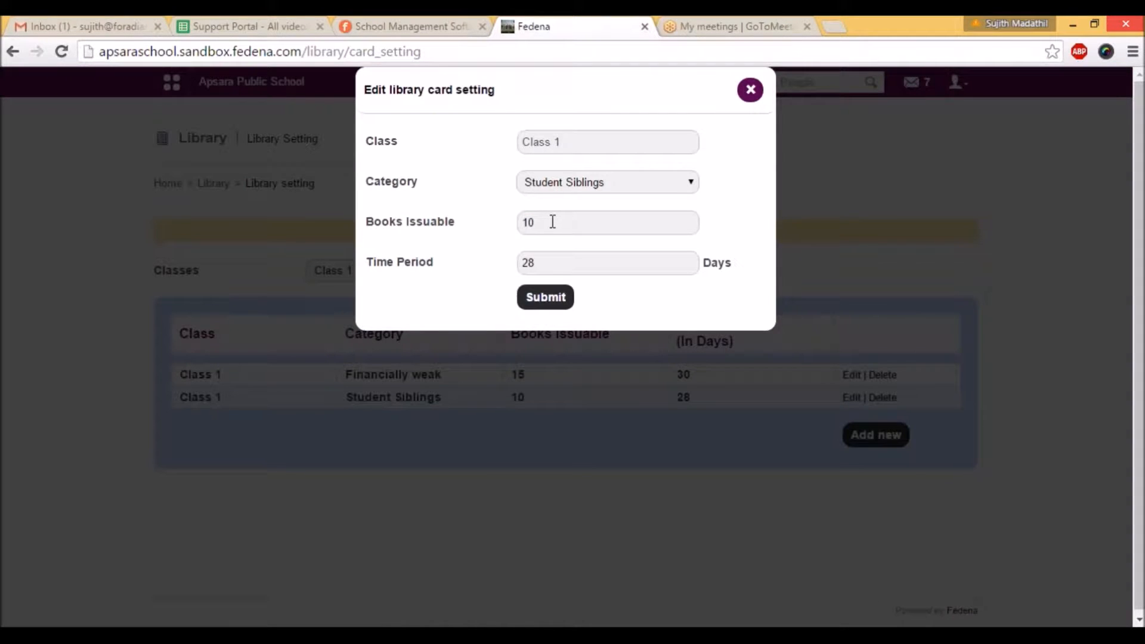
left_click(546, 300)
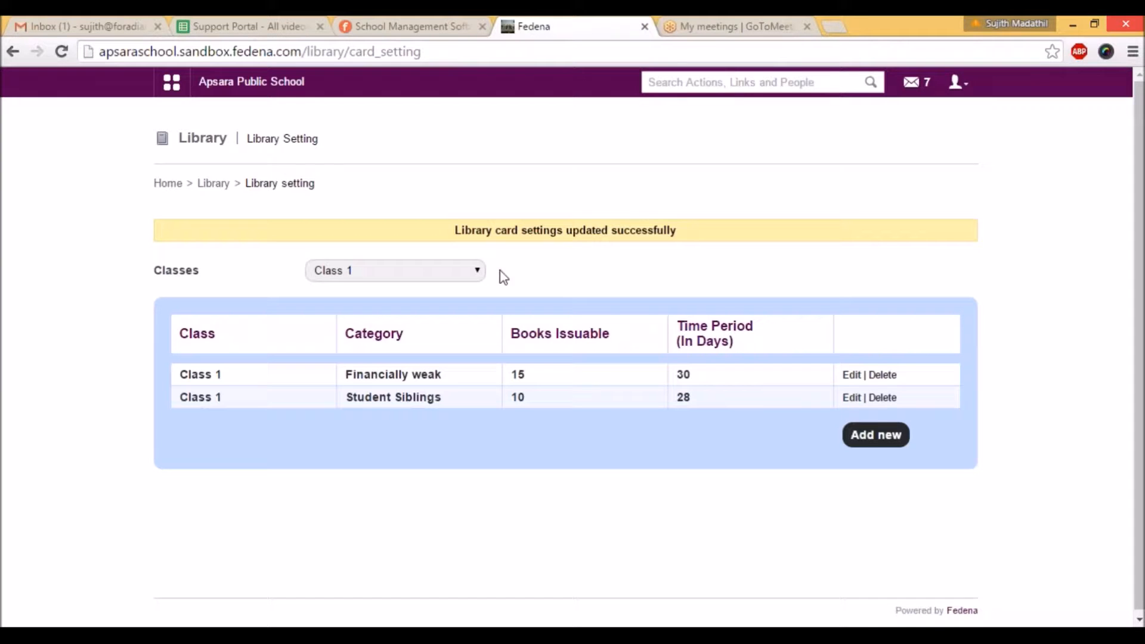
Step: Review the library's book additional details page and its tag management page
left_click(213, 183)
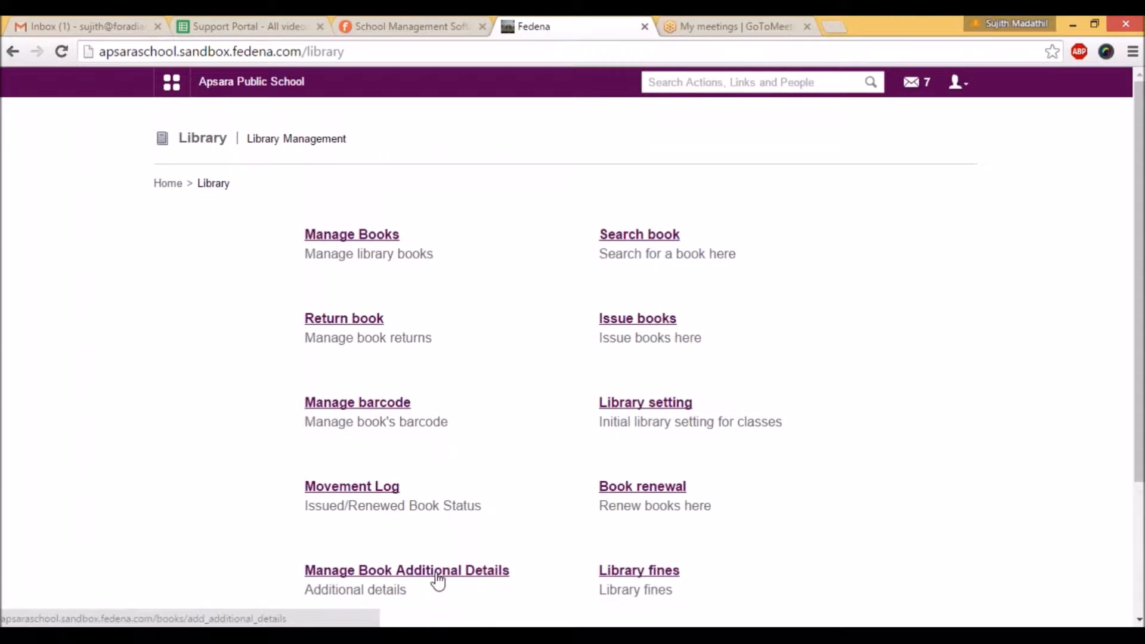
left_click(439, 572)
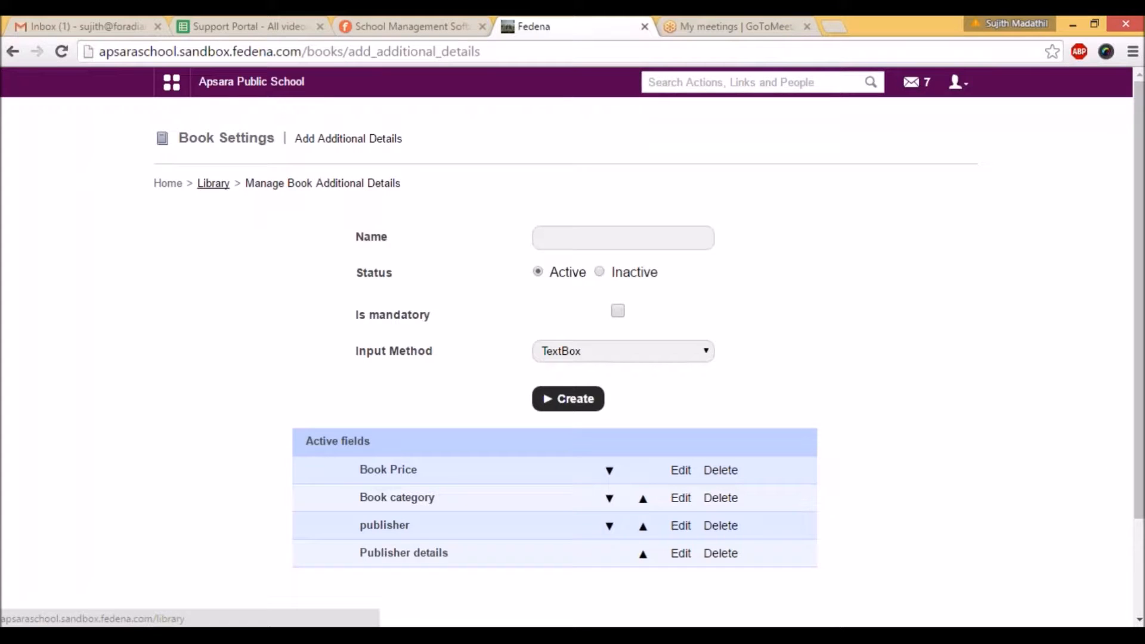
left_click(213, 183)
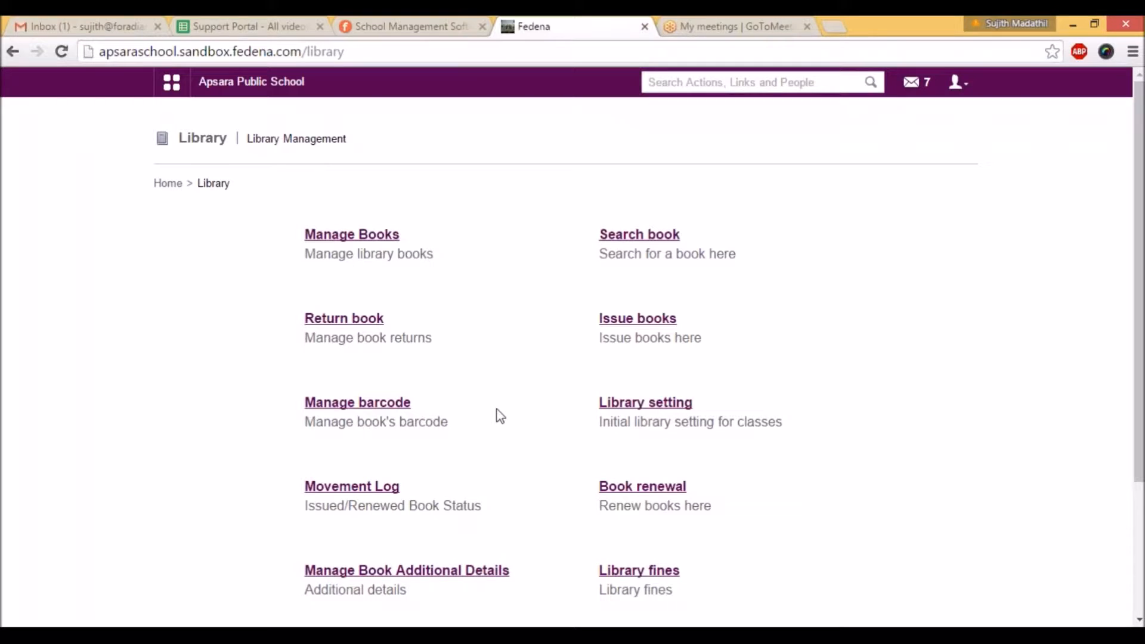
scroll(498, 414, "down", 3)
left_click(352, 571)
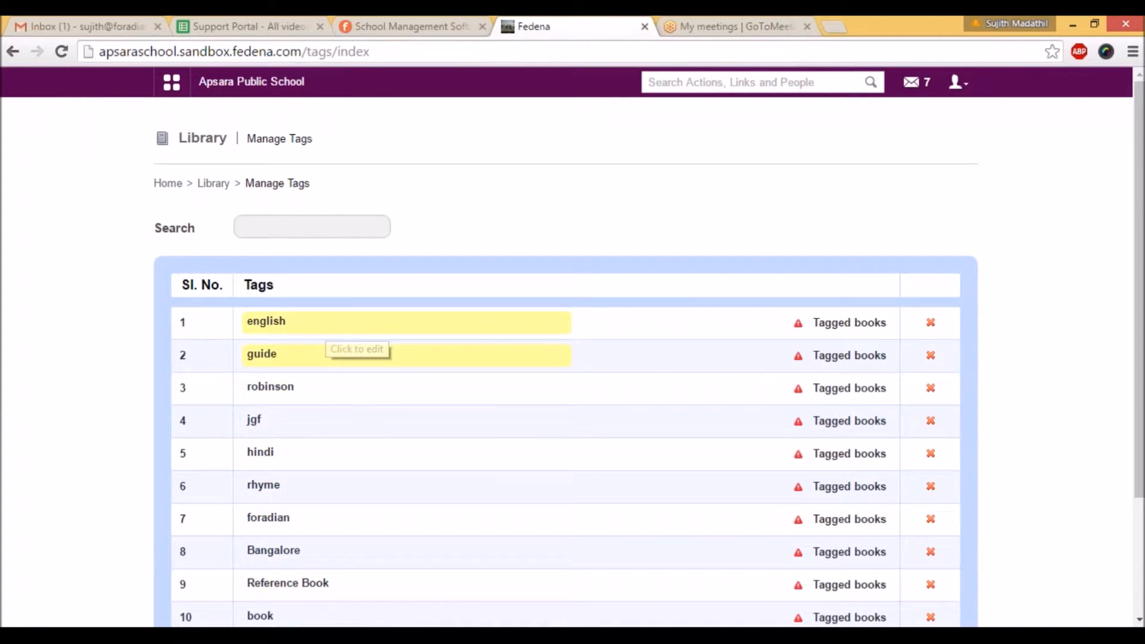
Step: Start a new library book entry in General mode with the title "Data Structure" and fill in the author's name
left_click(211, 184)
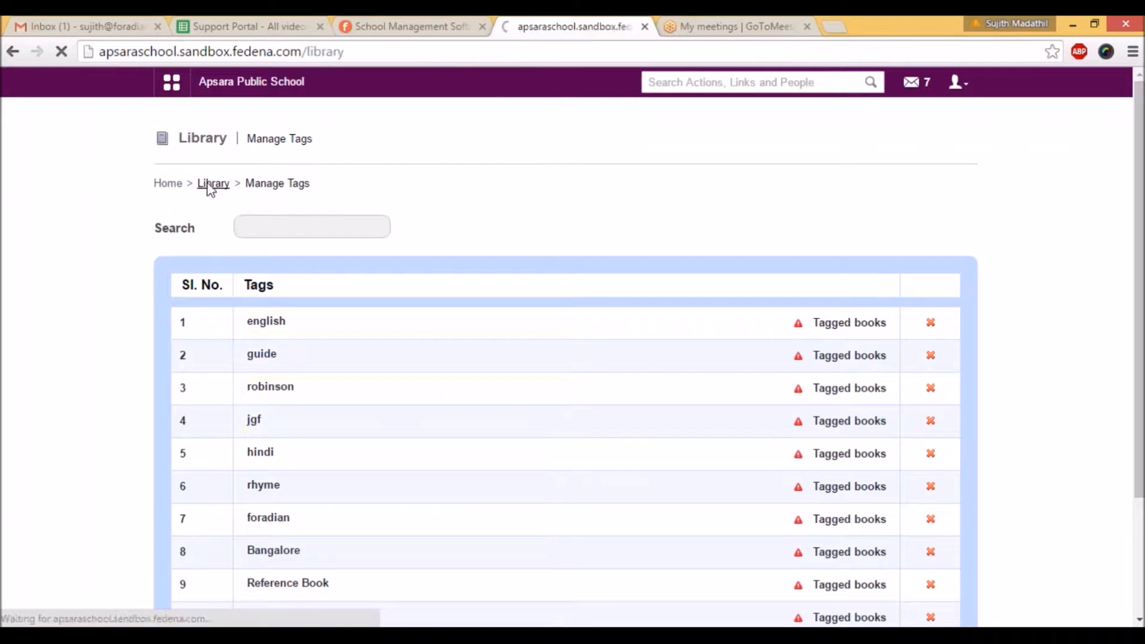
left_click(350, 236)
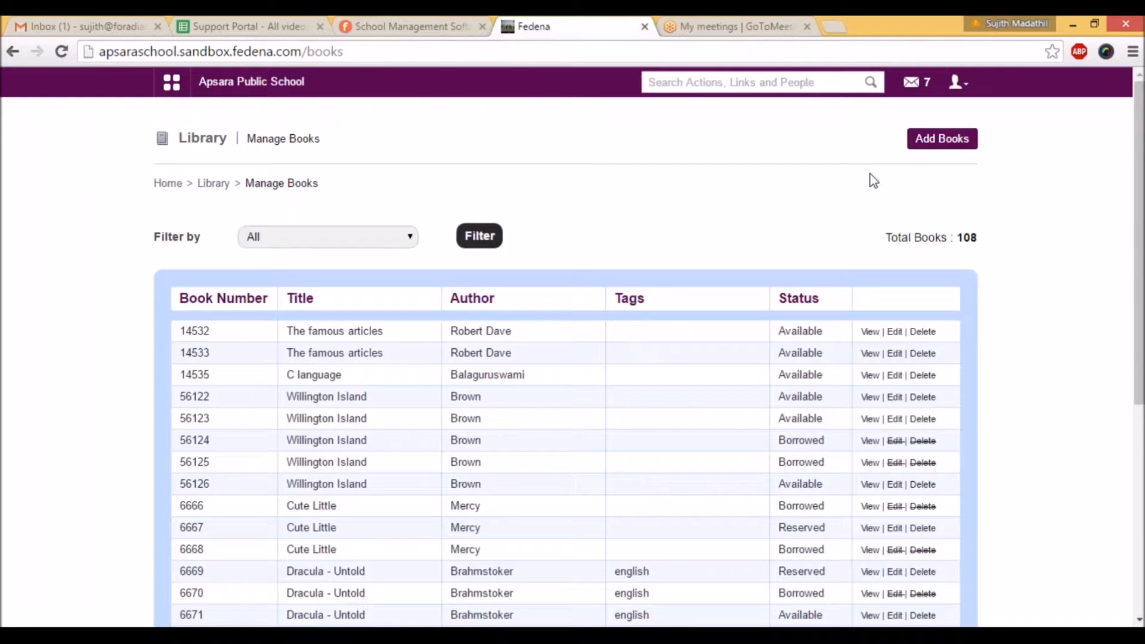
left_click(925, 143)
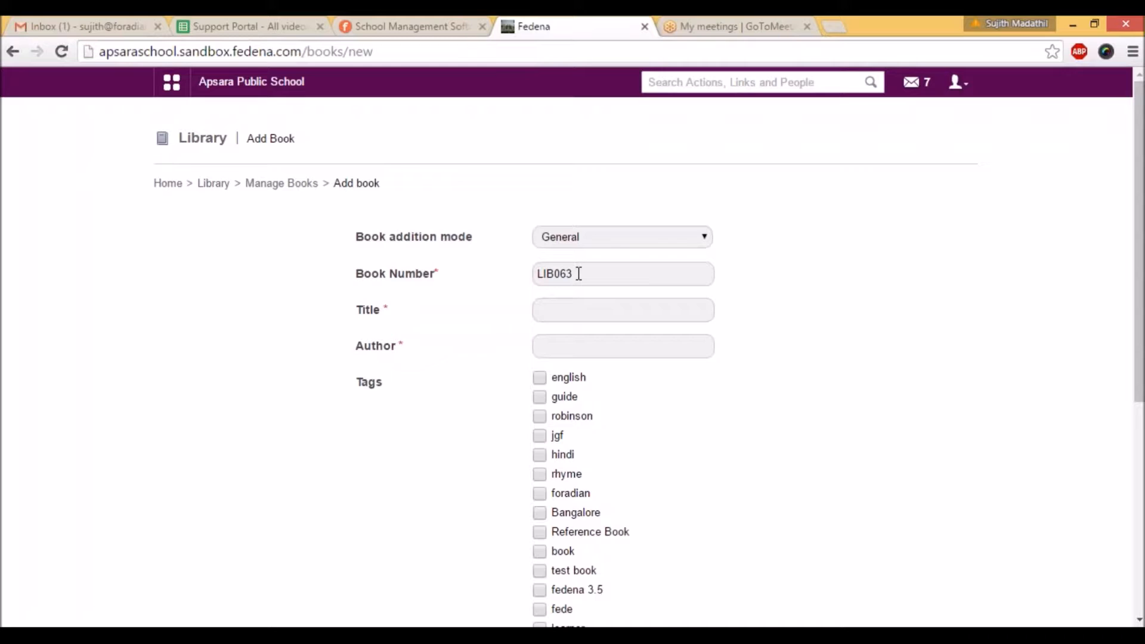
left_click(566, 310)
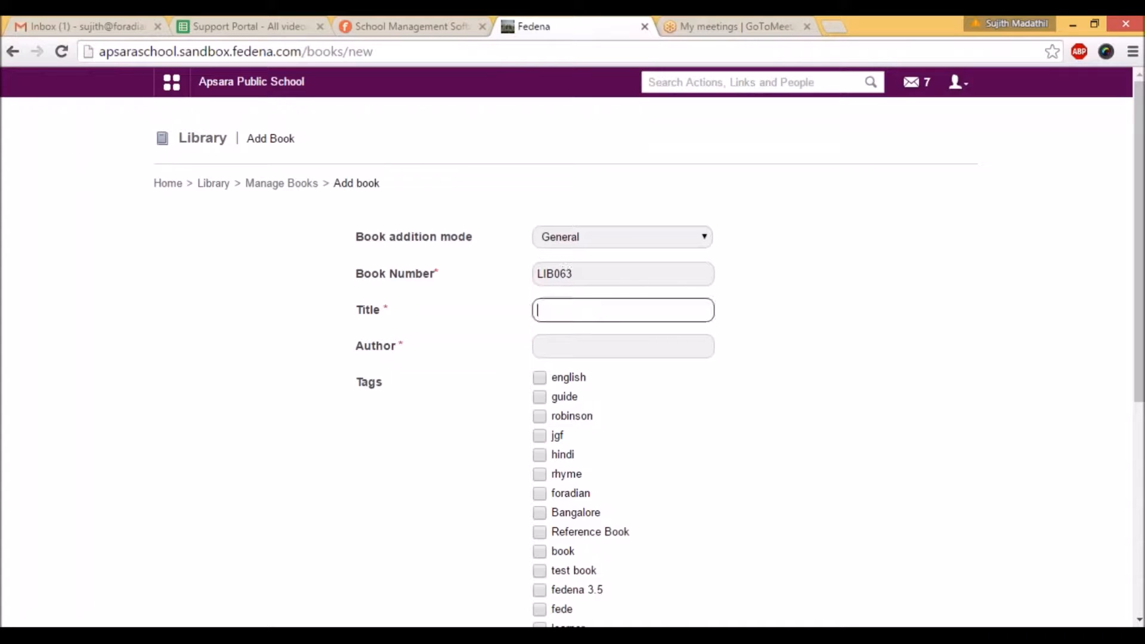
type("Data Structure")
left_click(585, 348)
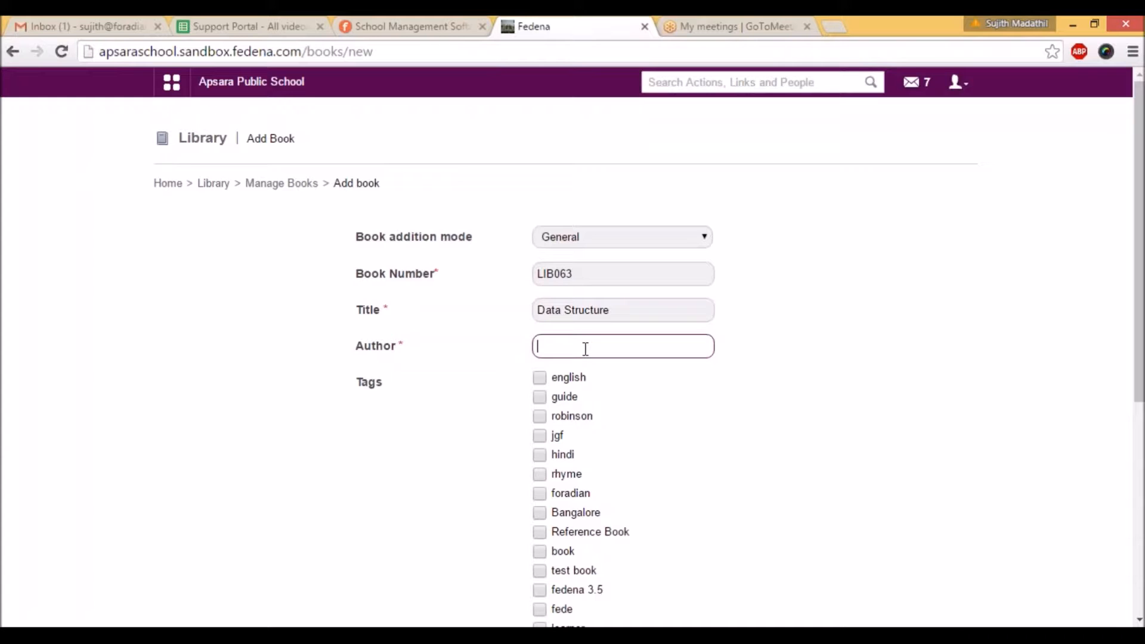
type("Kevin")
Step: Add the custom tag "Programming", set the number of copies to 3, and create the book
scroll(521, 407, "down", 4)
scroll(522, 407, "down", 2)
left_click(559, 422)
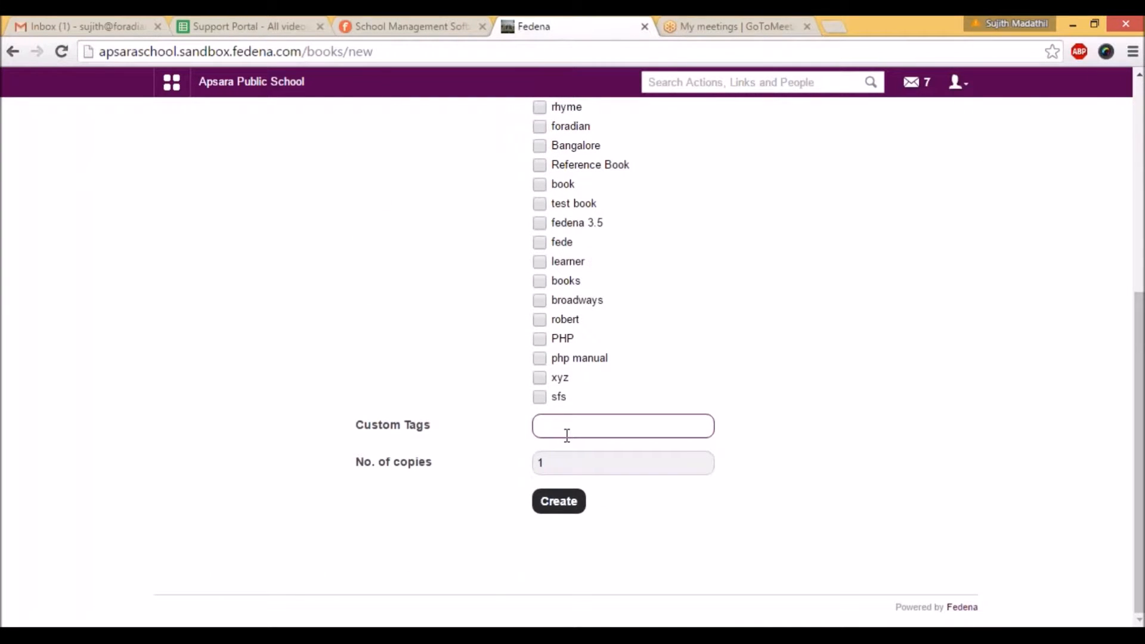
type("Programming")
key("Tab")
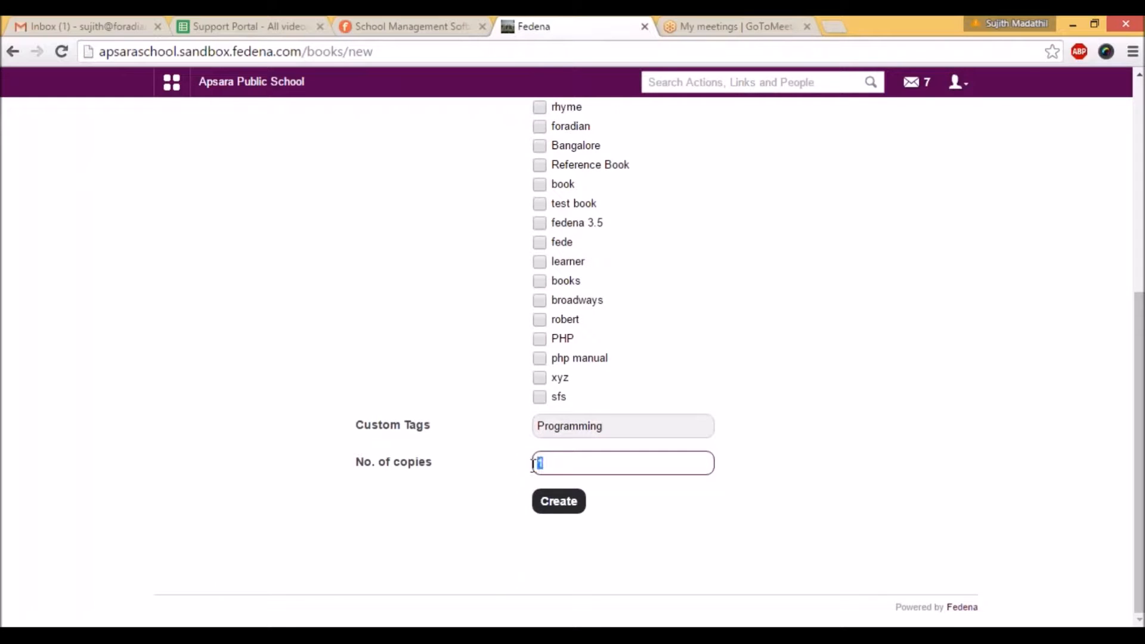
type("3")
left_click(559, 512)
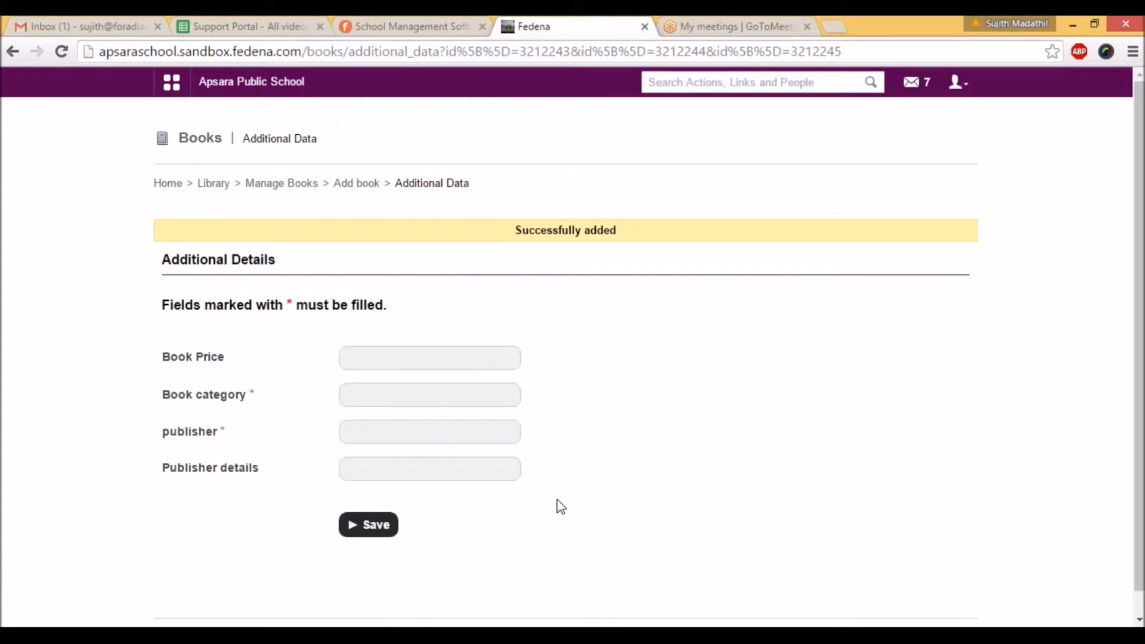
Step: Set the book price to 250 and the book category to "Programming" in the additional details
left_click_drag(165, 263, 289, 262)
left_click(368, 356)
type("250")
key("Tab")
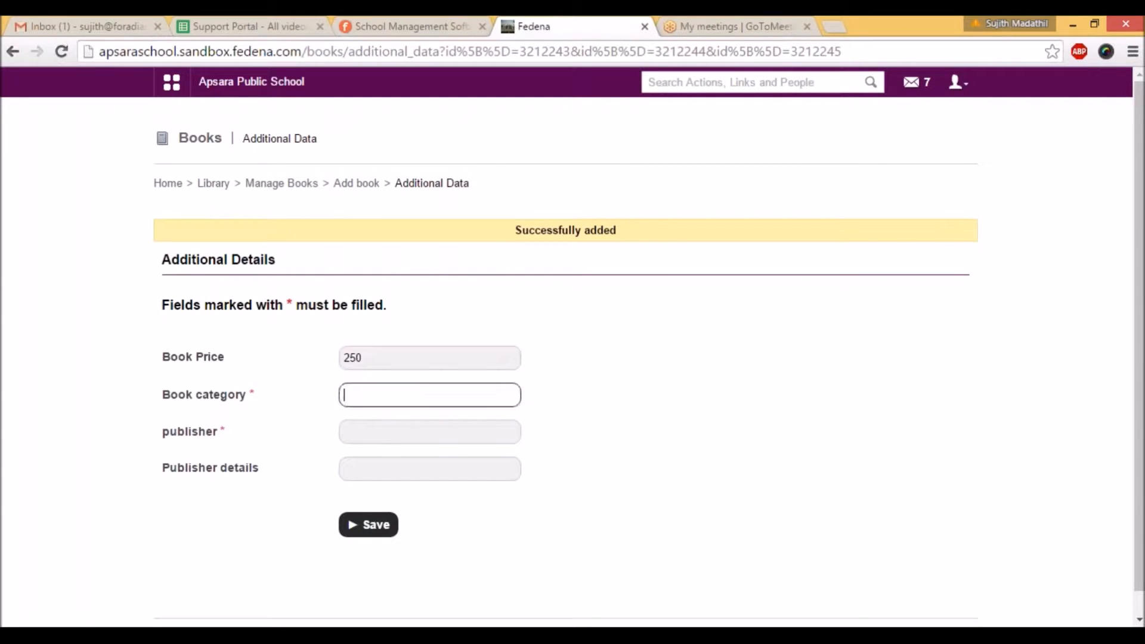
type("Programming")
Step: Set the publisher to "C&D Books", leave the publisher details empty, and save the additional details
left_click(369, 430)
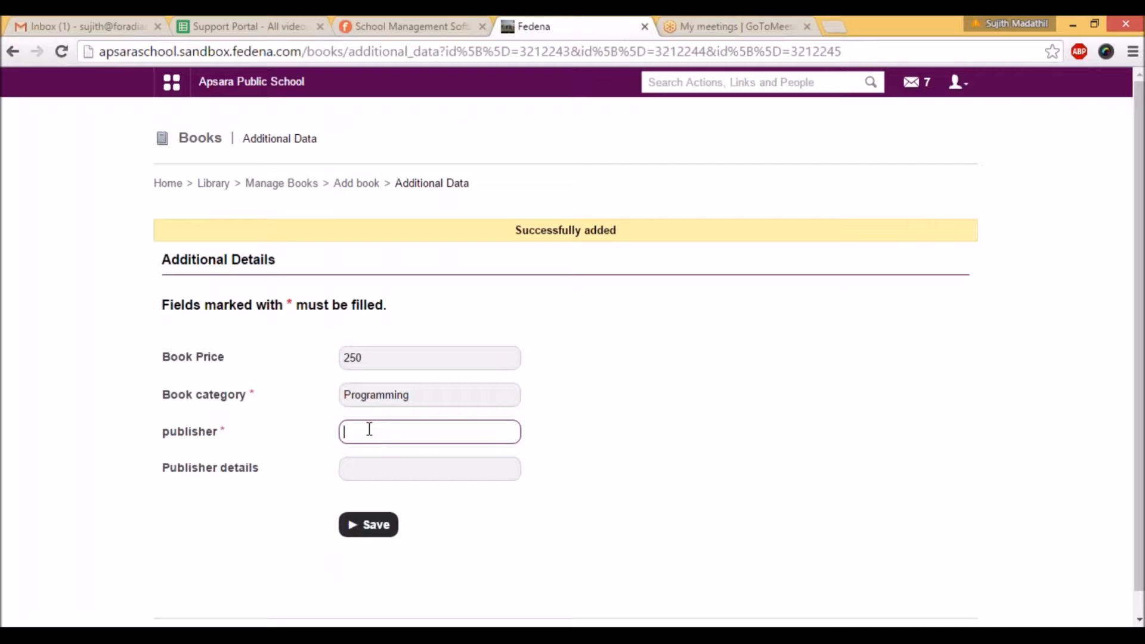
type("C&D Books")
key("Down")
key("Return")
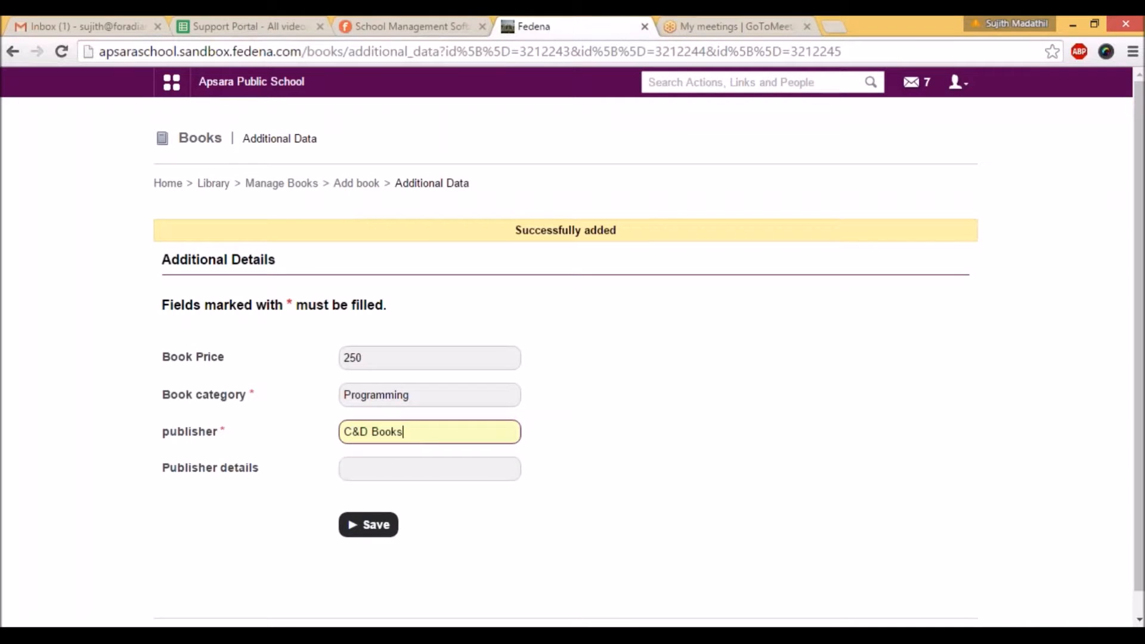
left_click(348, 473)
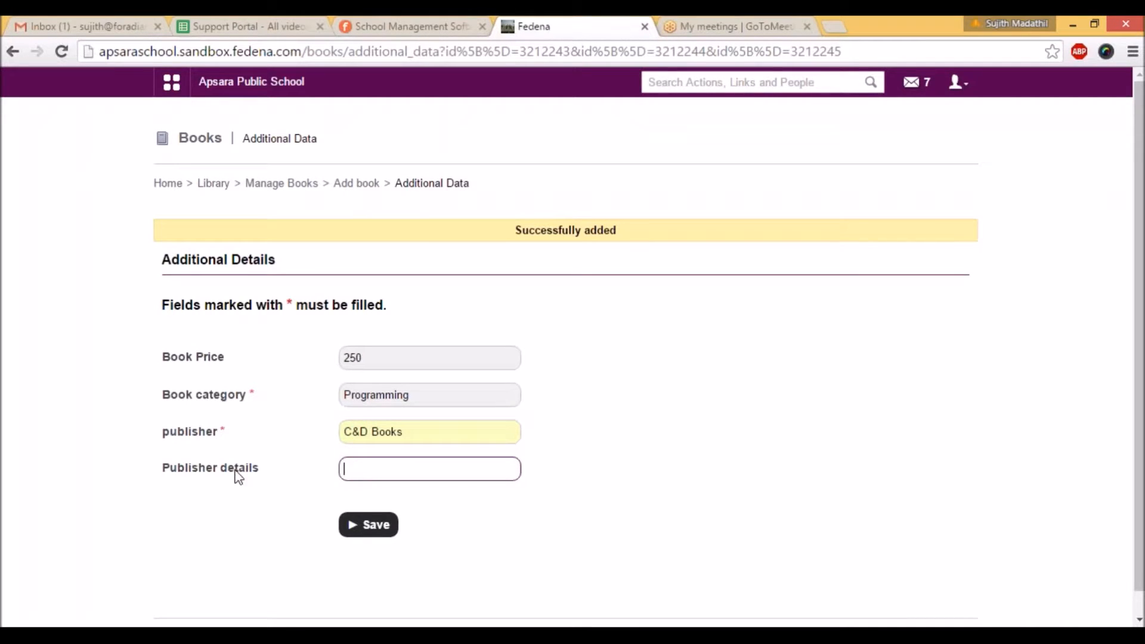
left_click(358, 528)
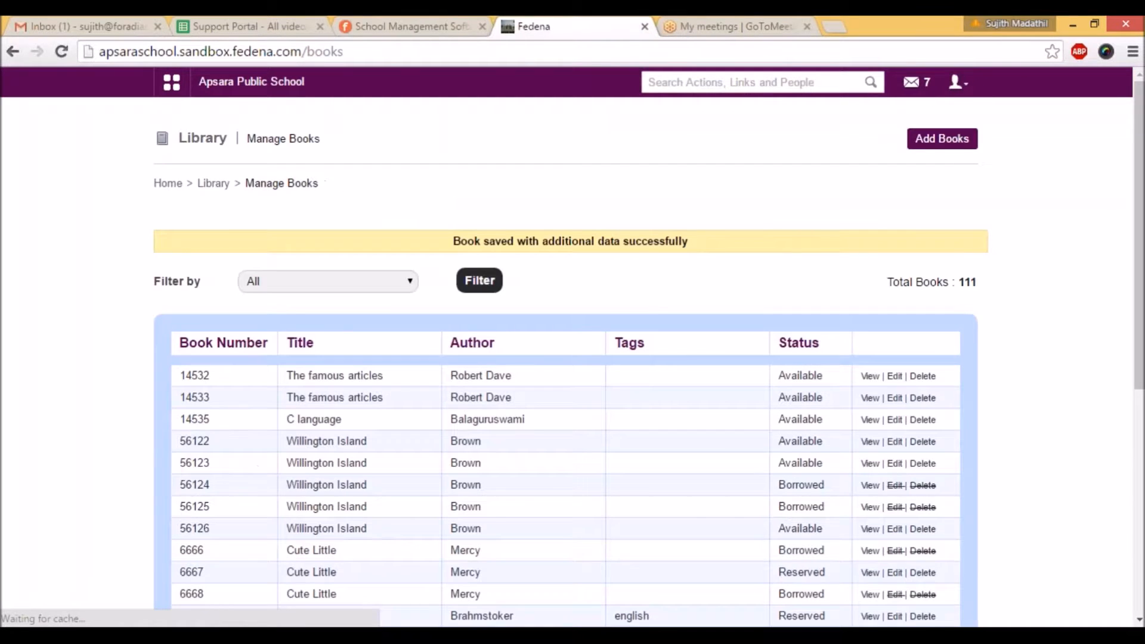
Step: Find the Data Structure copies on page 5 of the book list and check their book numbers and status
scroll(533, 429, "down", 7)
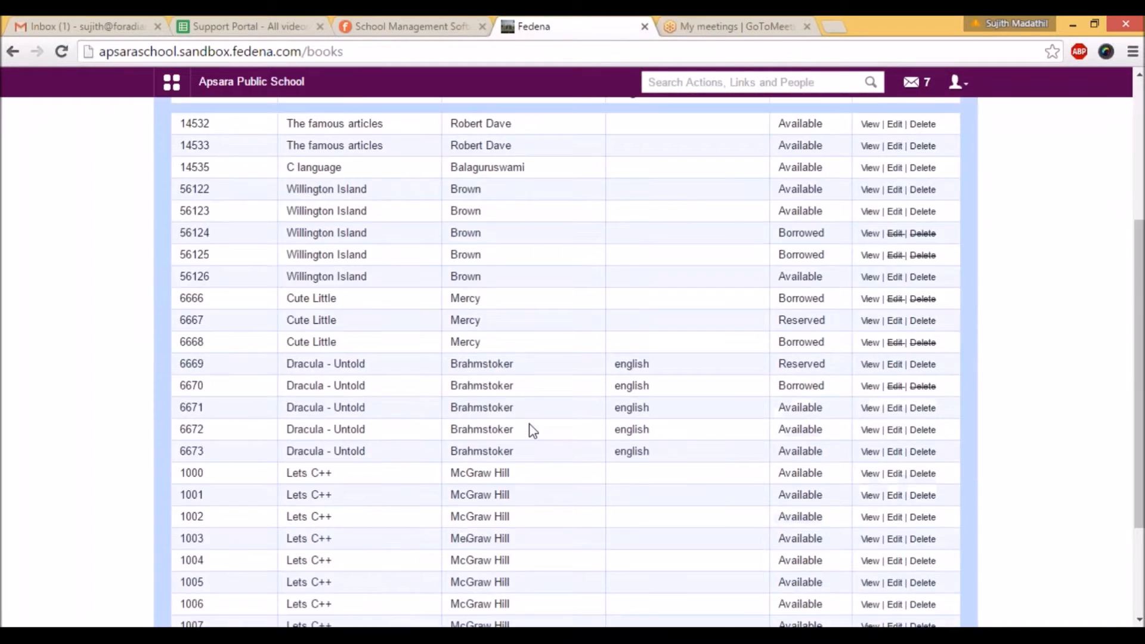
left_click(842, 522)
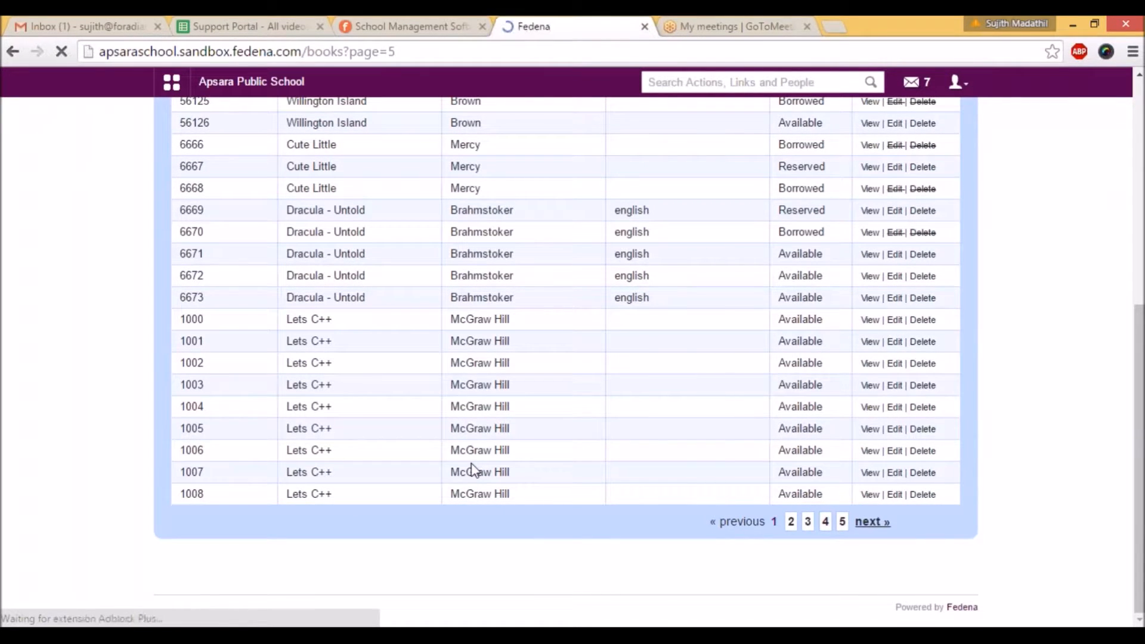
scroll(316, 465, "down", 2)
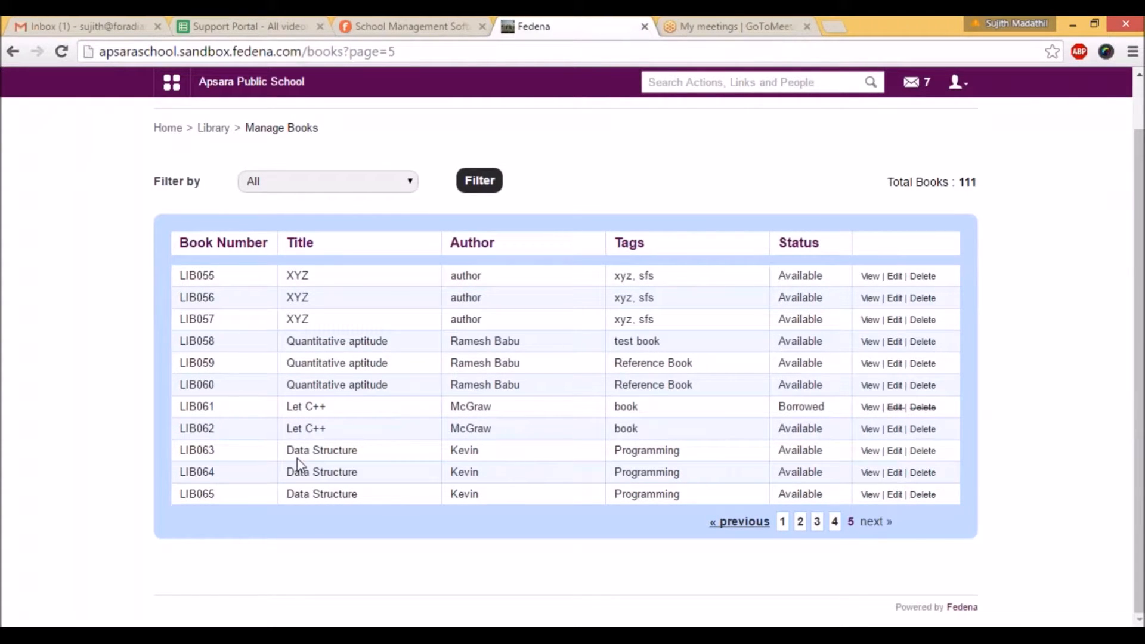
left_click_drag(220, 449, 179, 451)
left_click_drag(779, 451, 820, 458)
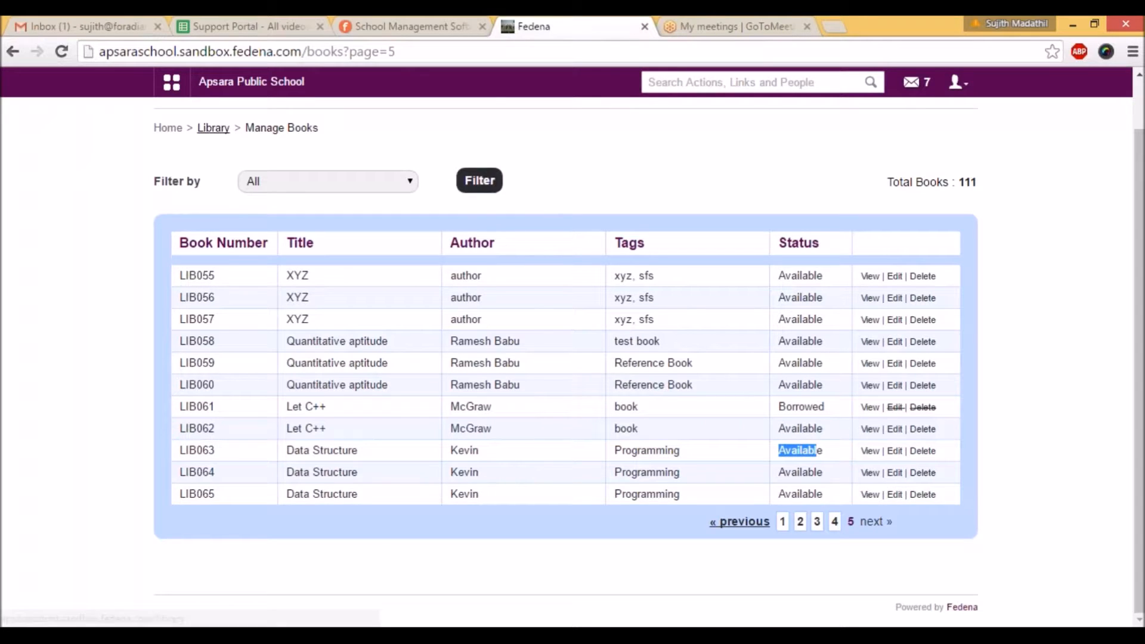
Step: Search the library by book number for LIB063 and open the matching Data Structure record
left_click(213, 128)
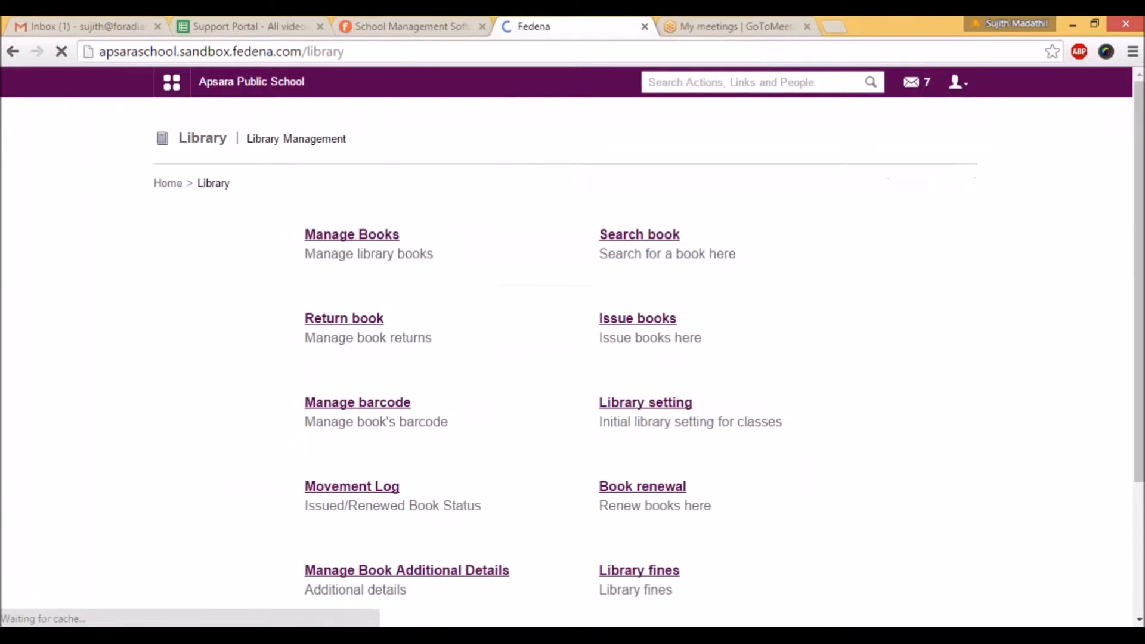
left_click(638, 238)
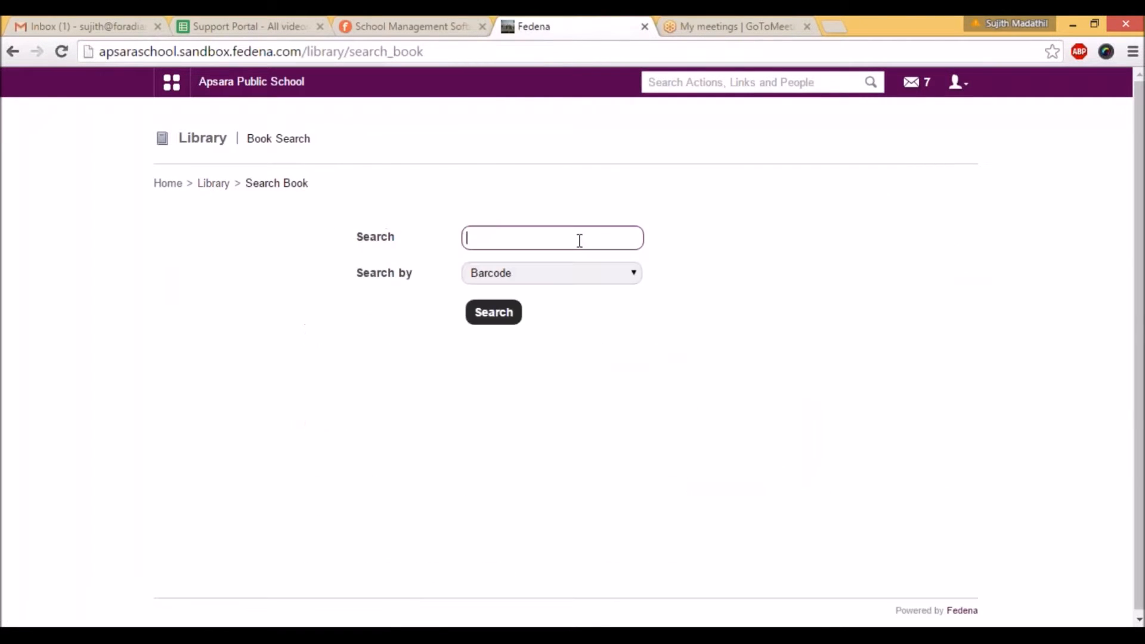
type("LiB063")
left_click(551, 273)
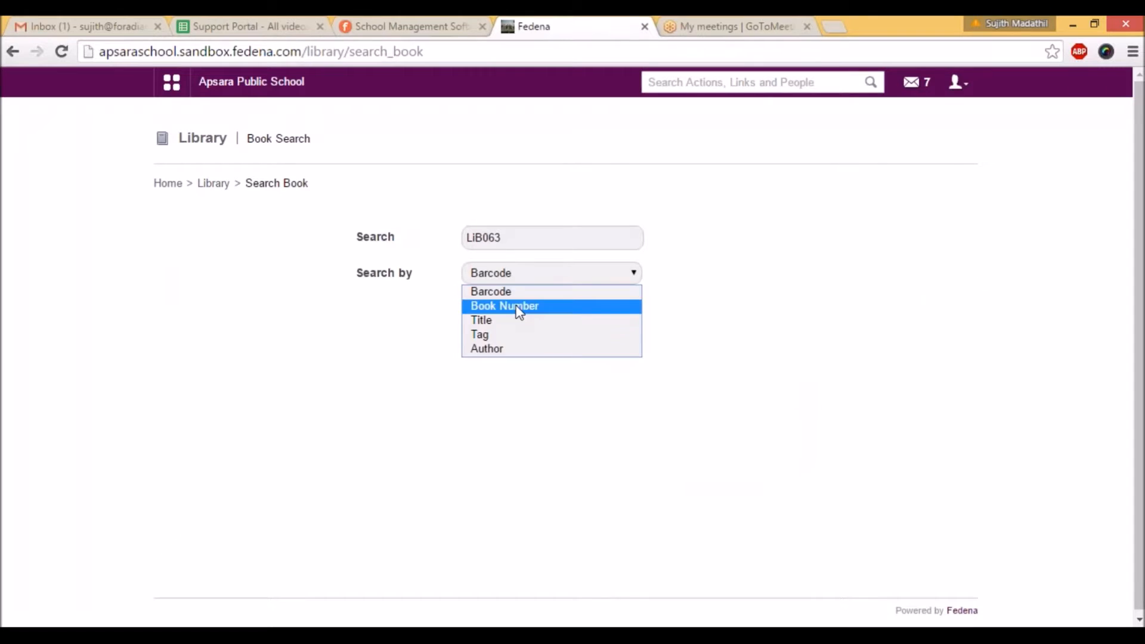
left_click(518, 305)
left_click(517, 277)
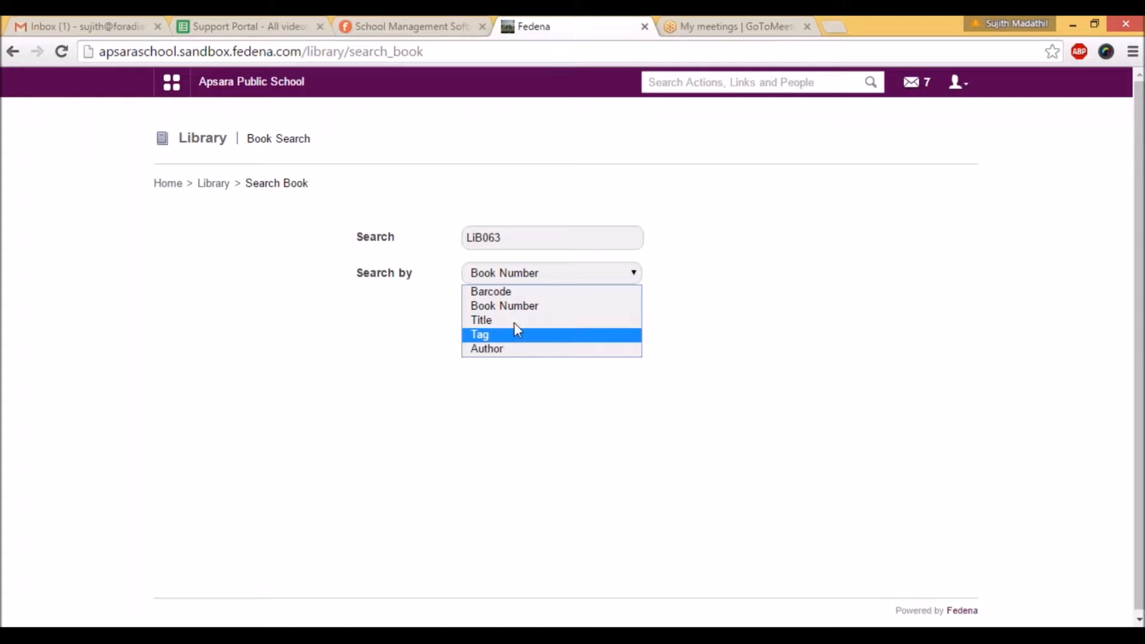
left_click(517, 308)
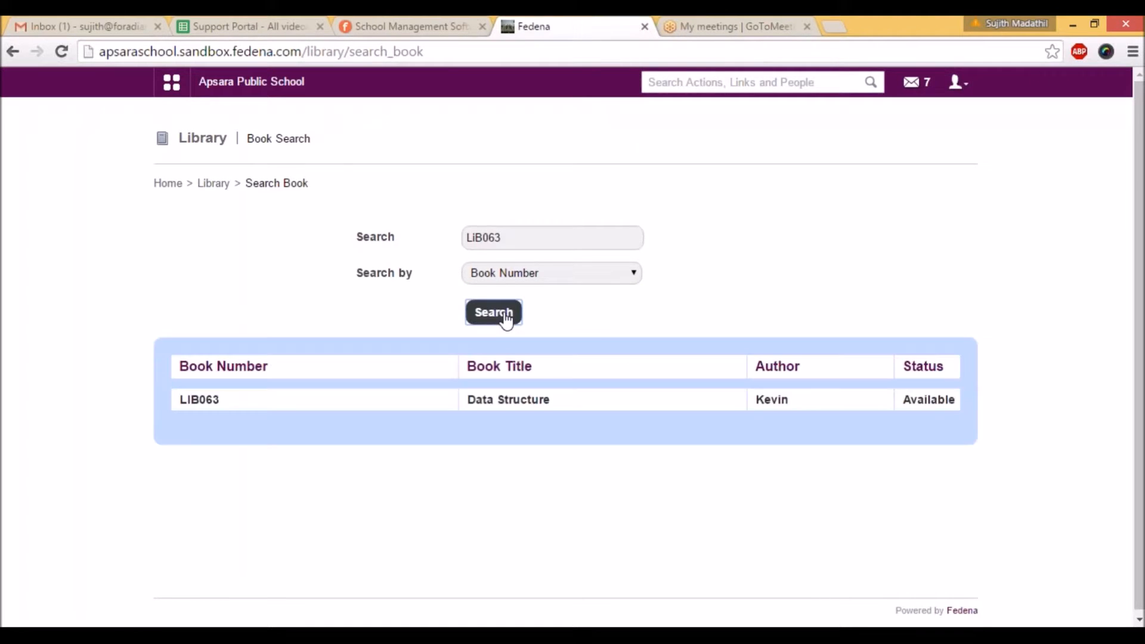
left_click(509, 400)
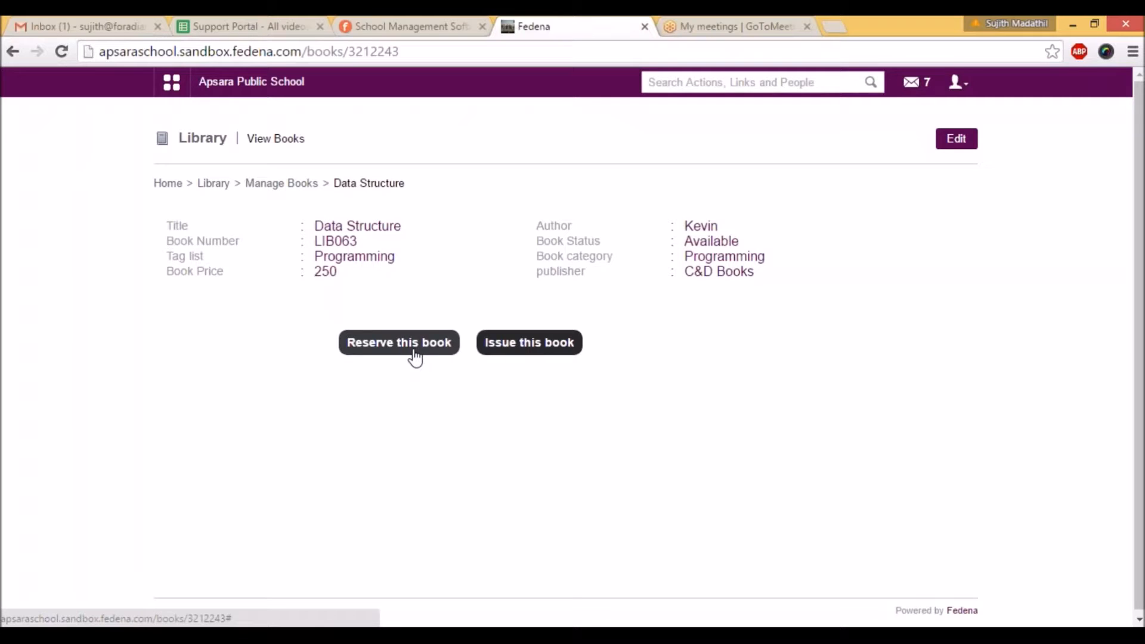
Step: Start issuing this Data Structure copy and select the borrowing student through a student name search
left_click(520, 352)
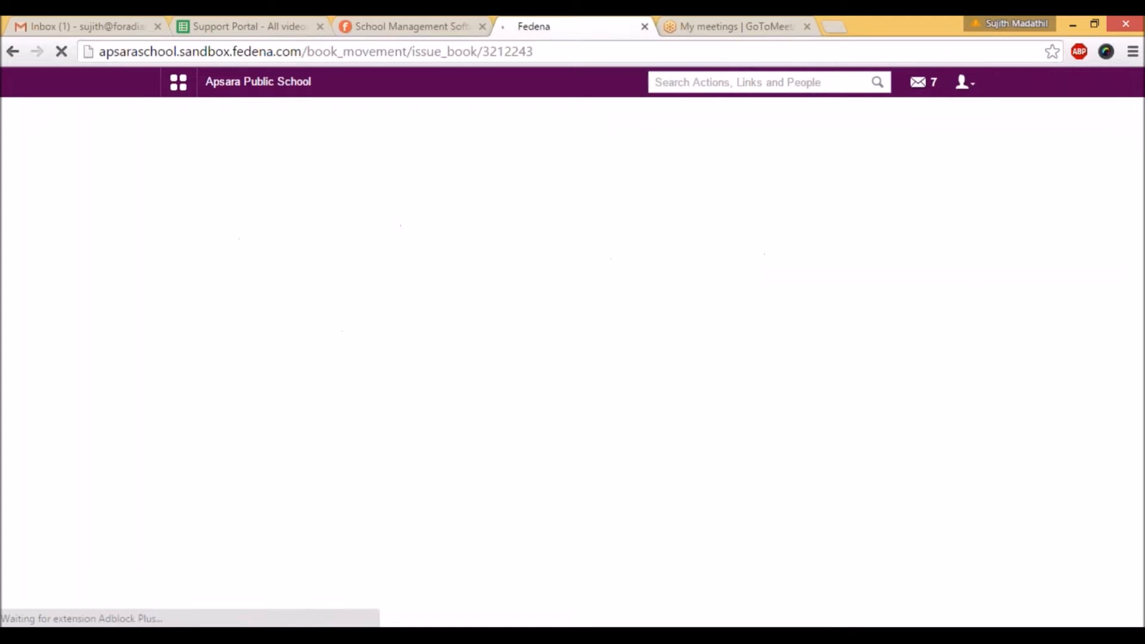
left_click(621, 292)
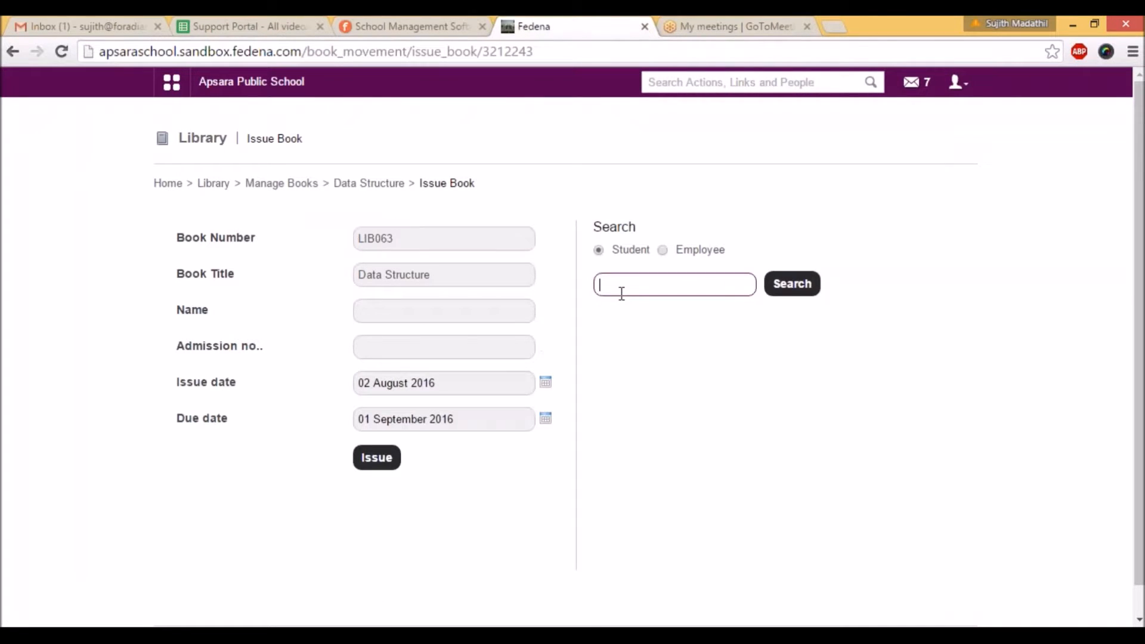
type("suj")
left_click(623, 305)
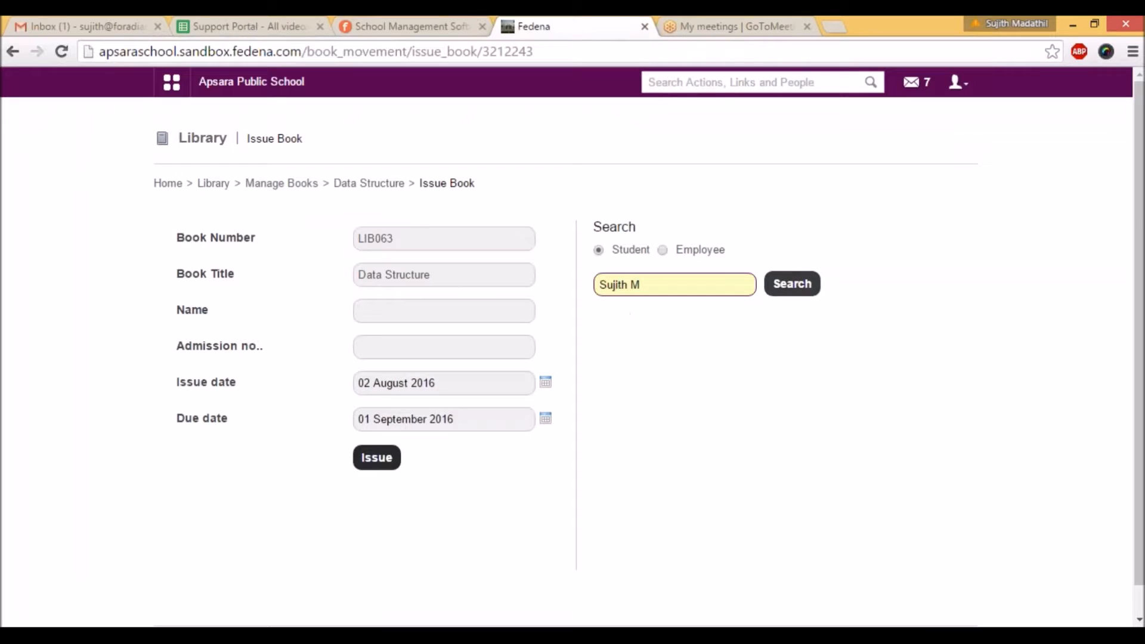
left_click(809, 287)
left_click(687, 324)
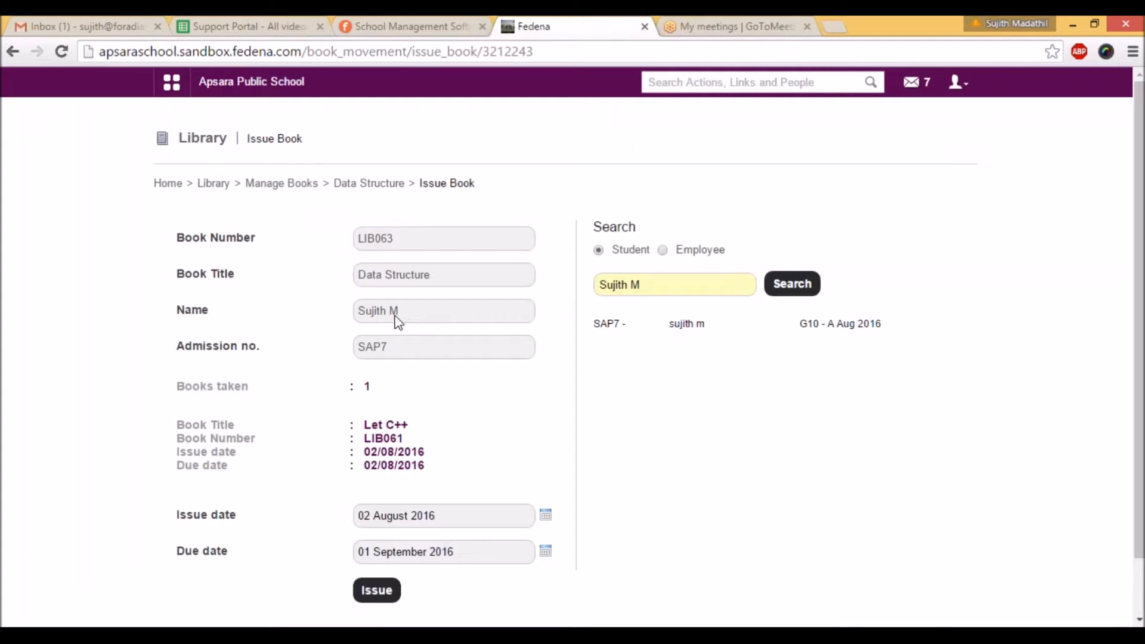
Step: Check how many books the student has already taken and issue the Data Structure copy
scroll(395, 321, "down", 1)
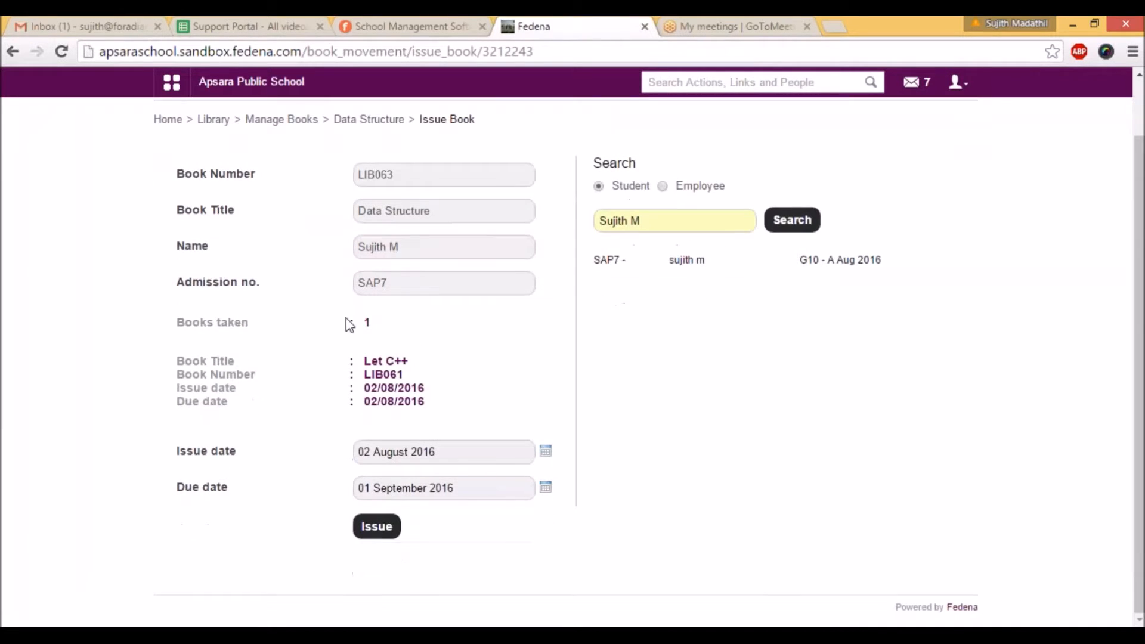
double_click(368, 323)
left_click(377, 527)
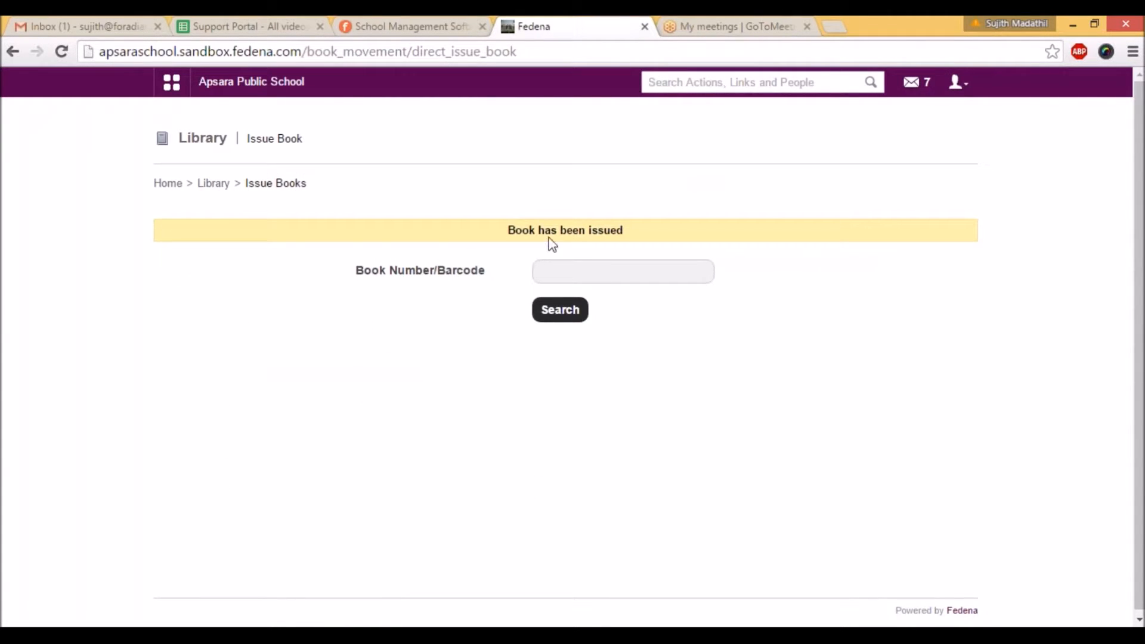
Step: Look up book number LIB063 for renewal and open its Data Structure entry
left_click(213, 183)
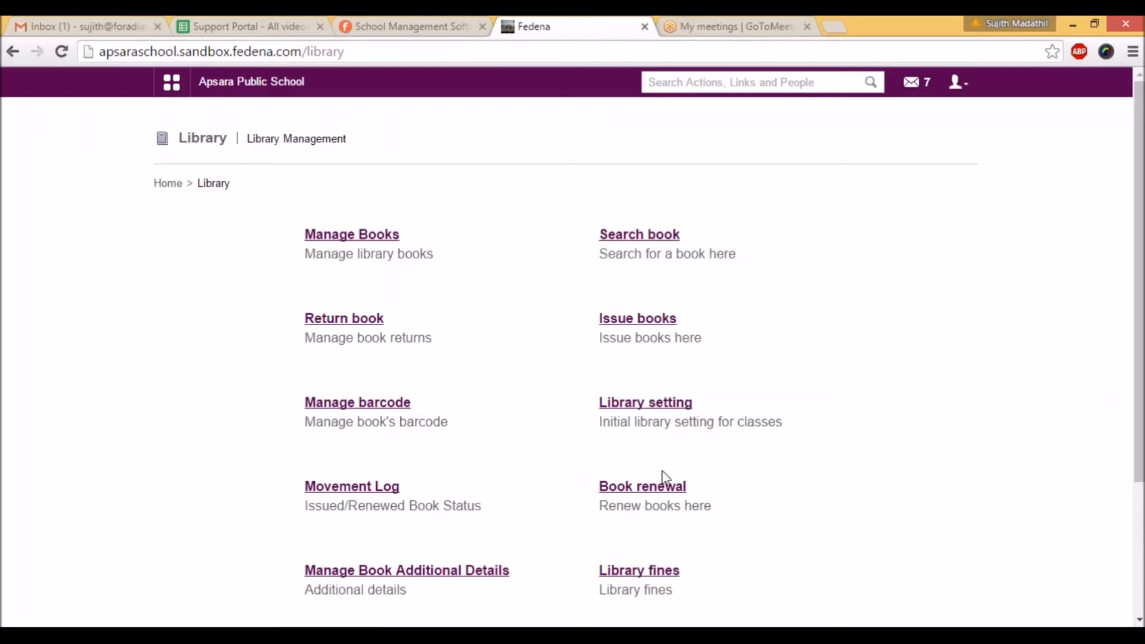
left_click(661, 495)
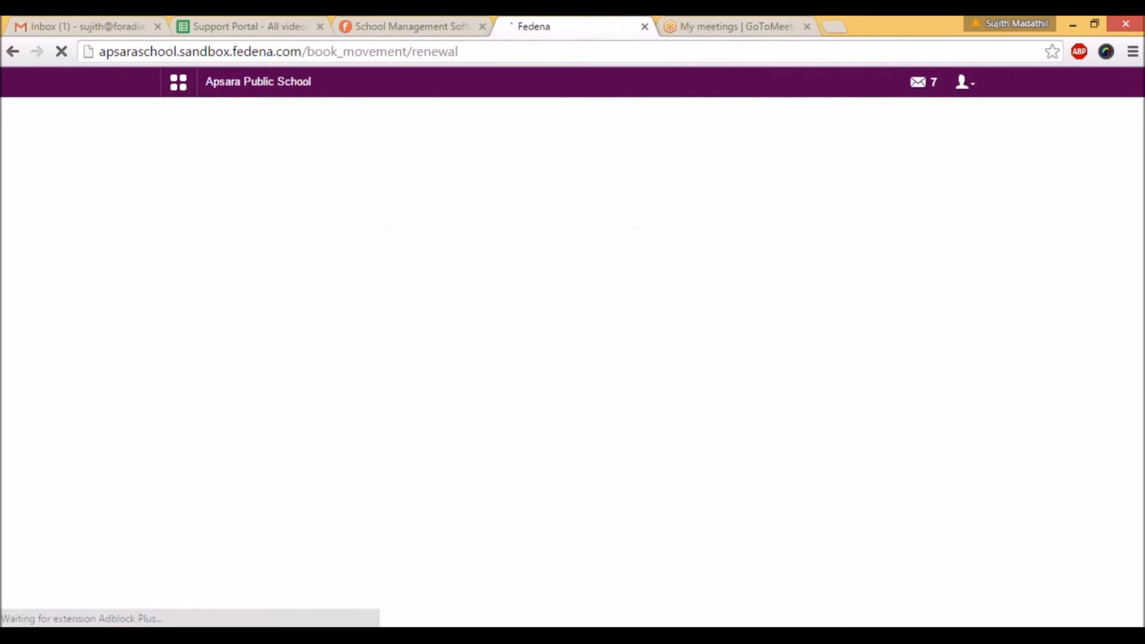
left_click(578, 239)
type("LIB061")
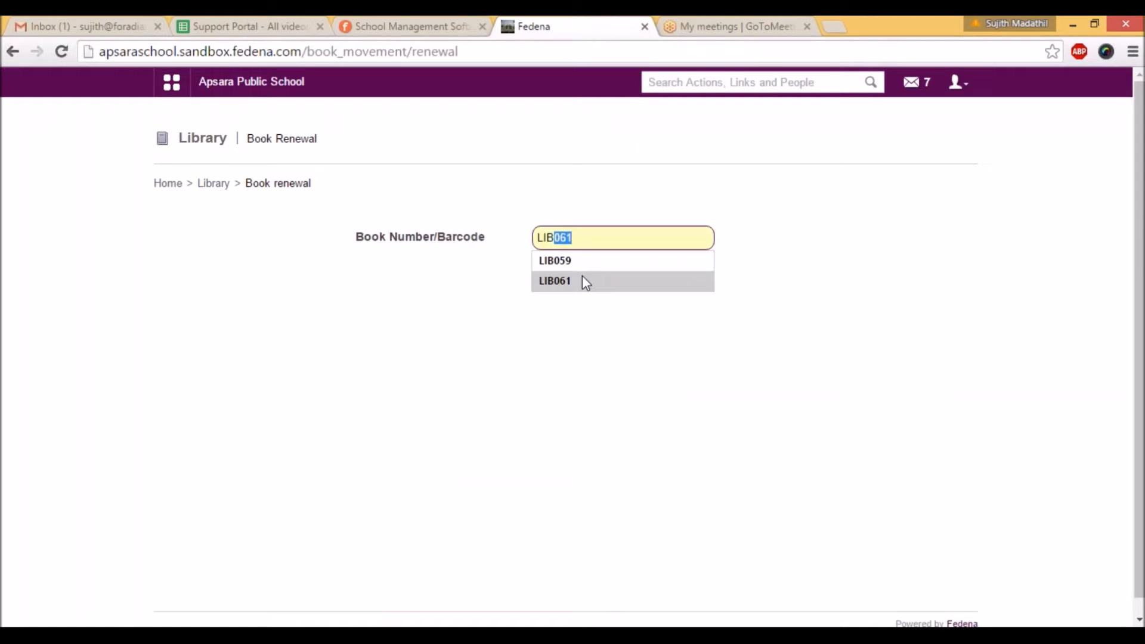
left_click(582, 276)
key("BackSpace")
type("3")
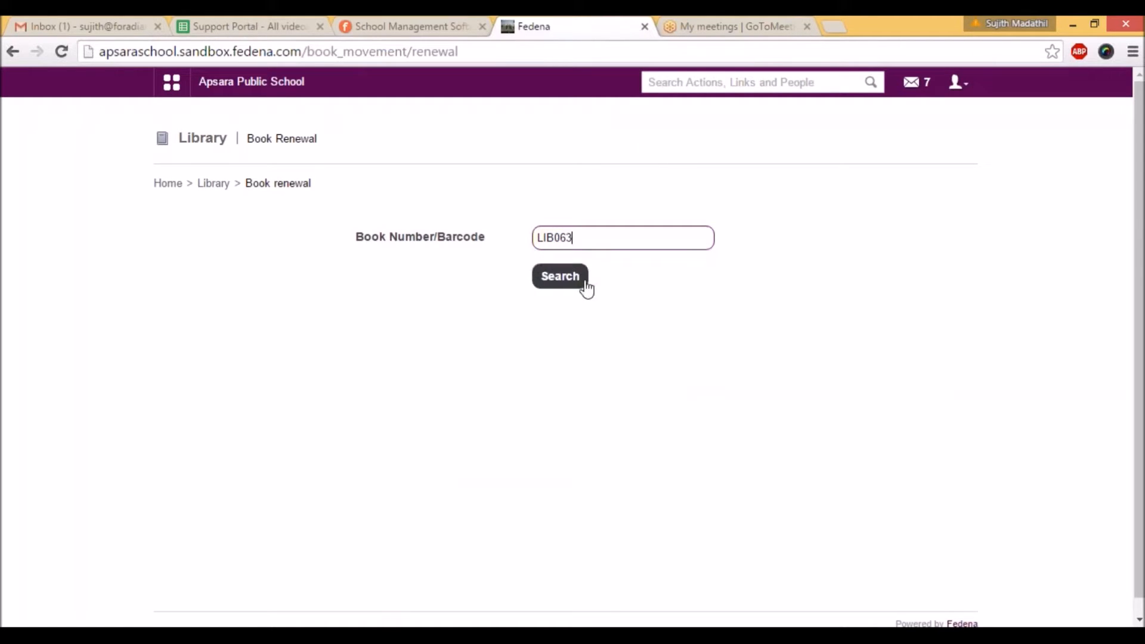
left_click(584, 281)
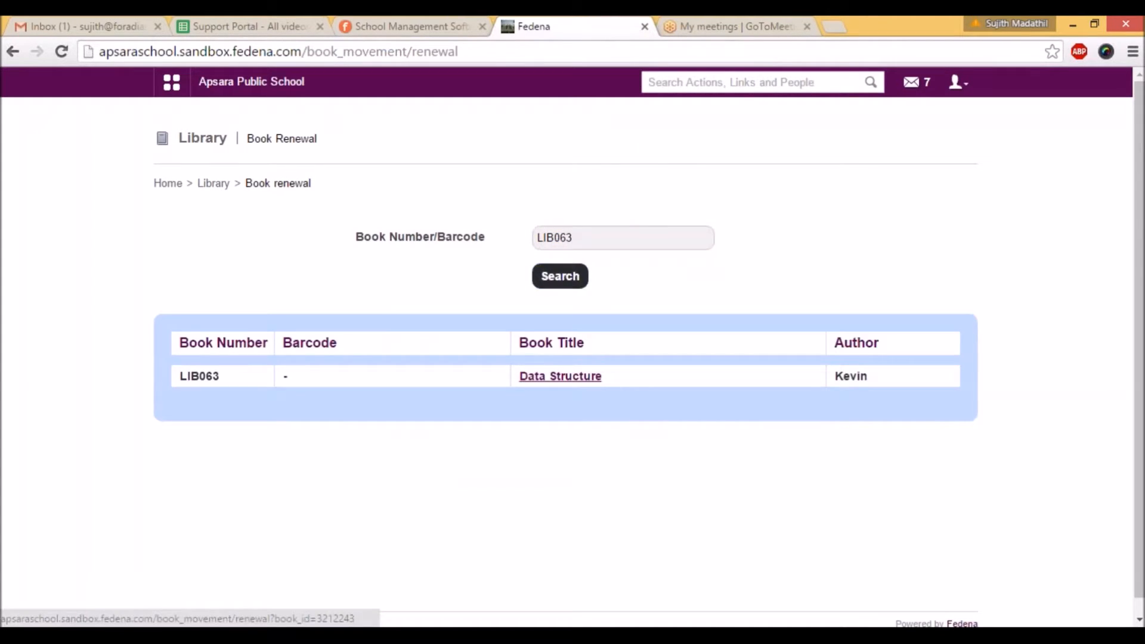
left_click(561, 377)
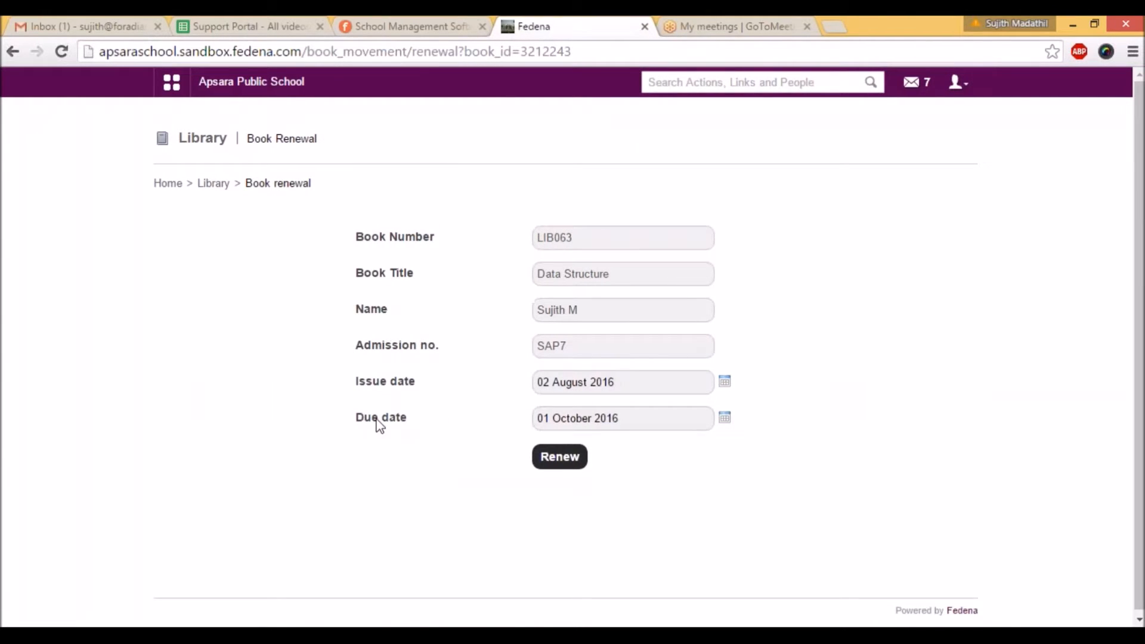
Step: Set the renewal due date to 27 September 2016 and renew the book
left_click(724, 418)
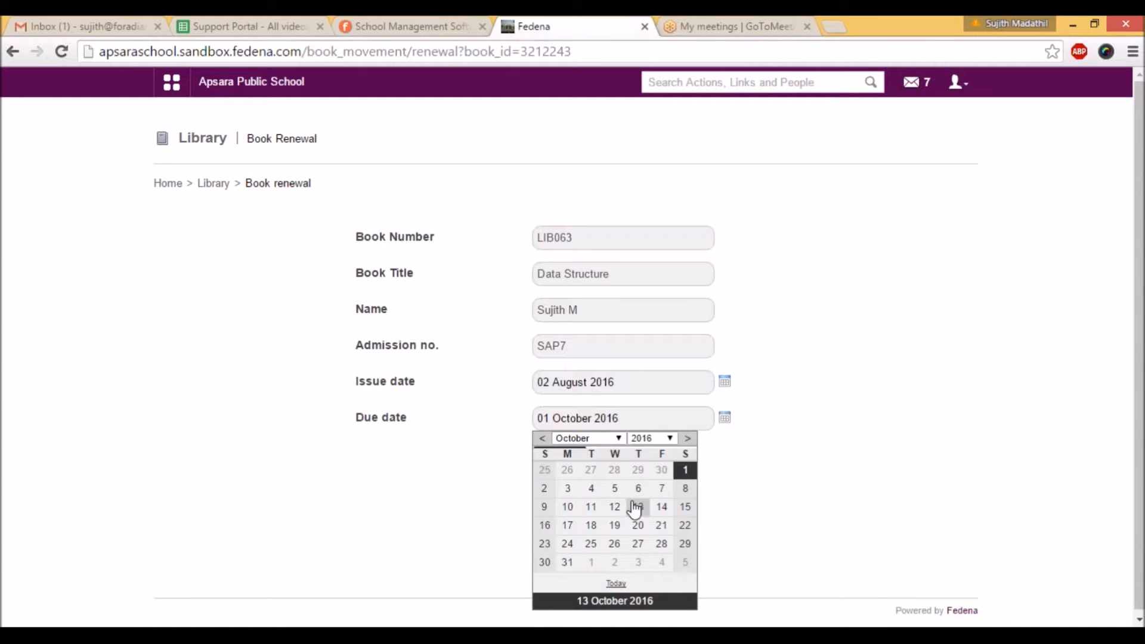
left_click(591, 470)
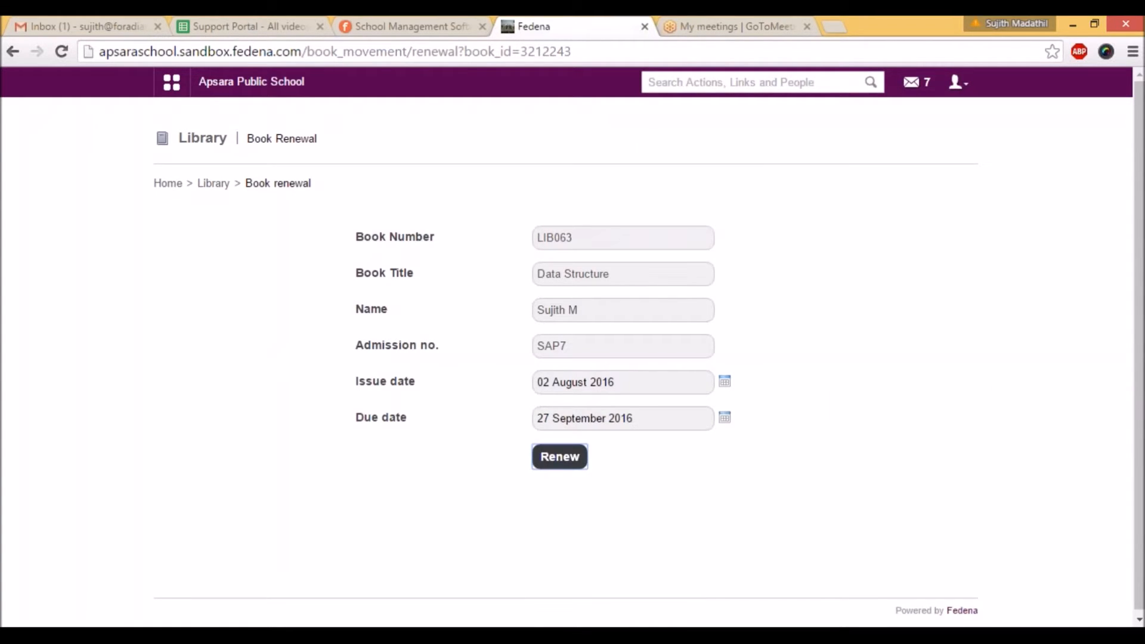
left_click(559, 456)
left_click(641, 146)
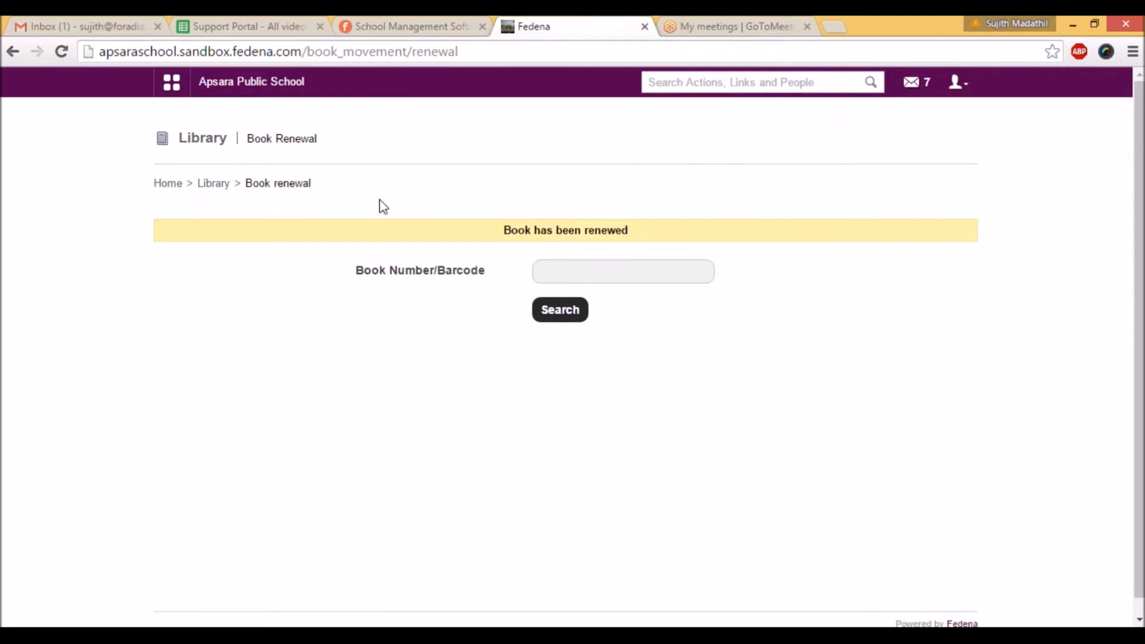
Step: Find the books whose book number matches LIB05 in barcode management
left_click(213, 183)
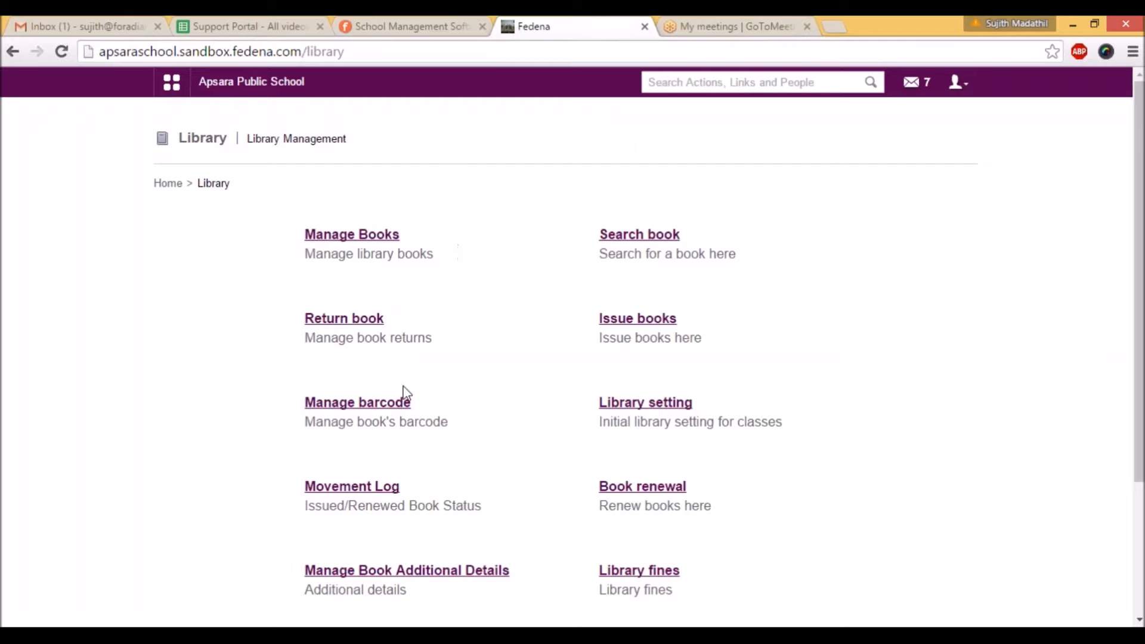
left_click(398, 408)
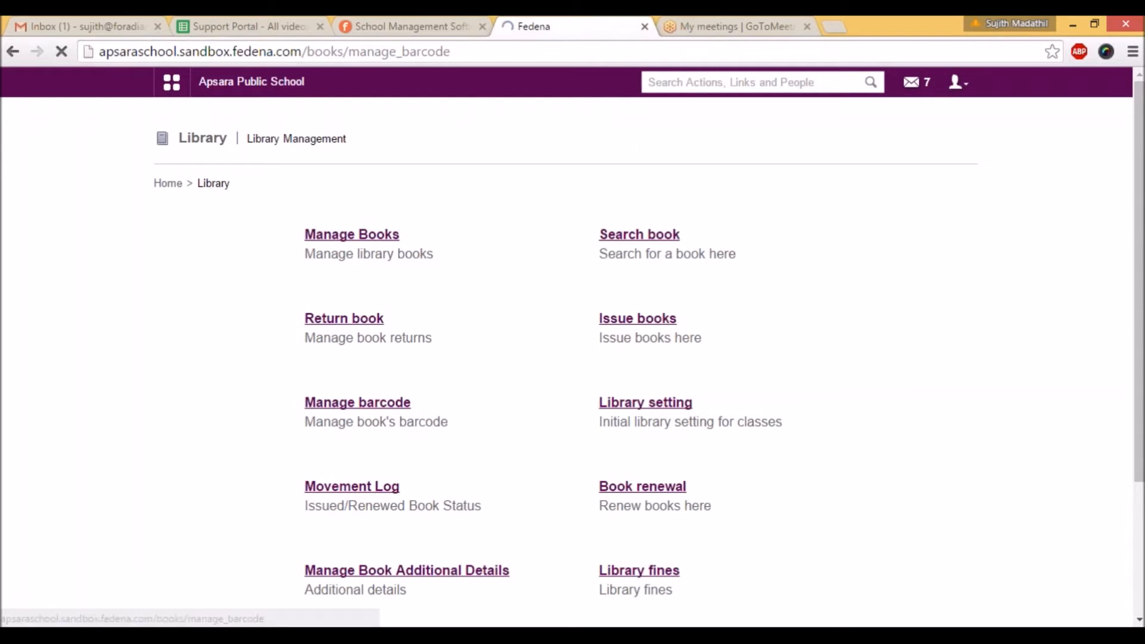
left_click(387, 238)
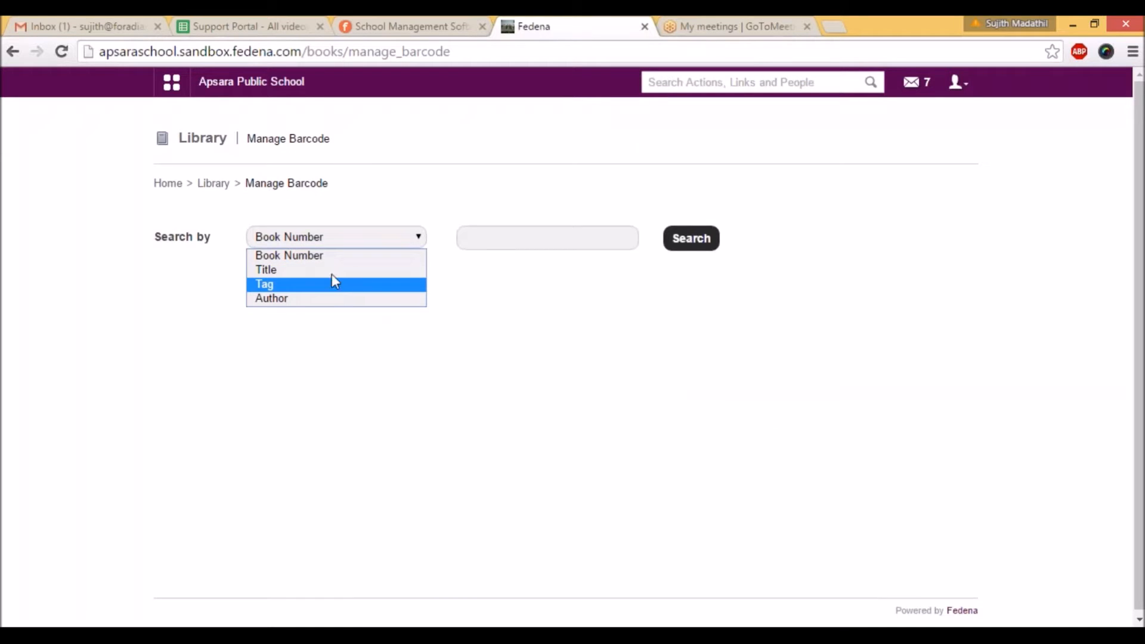
left_click(332, 256)
left_click(476, 234)
type("l")
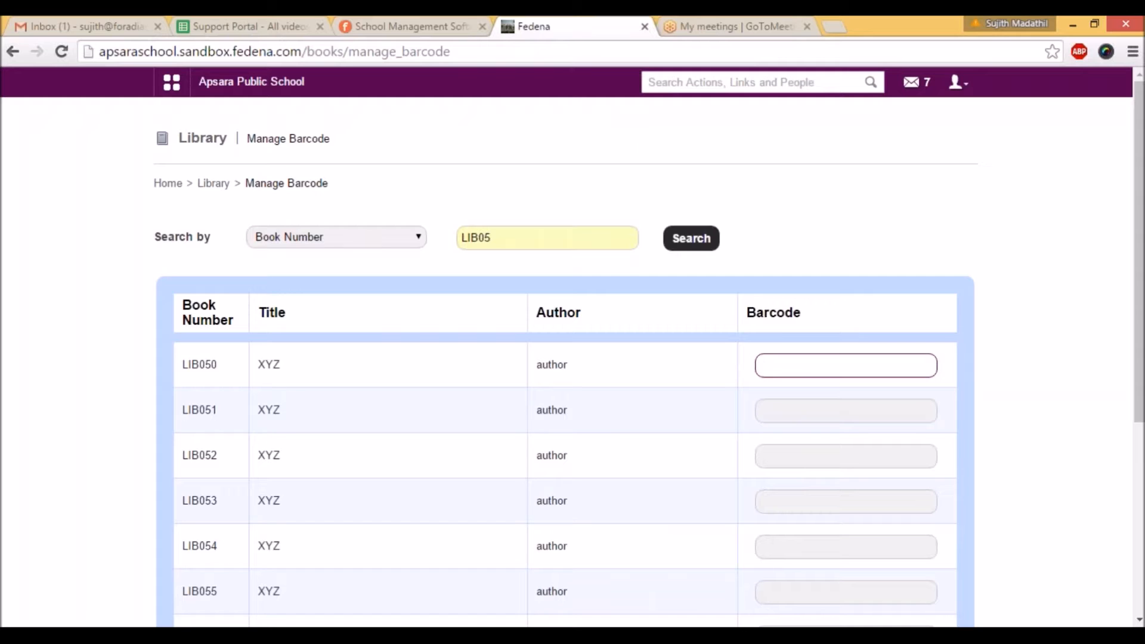
Step: Enter barcodes 15121 for LIB050, 01212 for LIB051 and 152412 for LIB052
type("15121")
left_click(801, 408)
type("01212")
left_click(800, 457)
type("152412")
Step: Enter barcodes 152424 for LIB053 and 2124 for LIB054, and save the barcode updates
left_click(798, 500)
type("152")
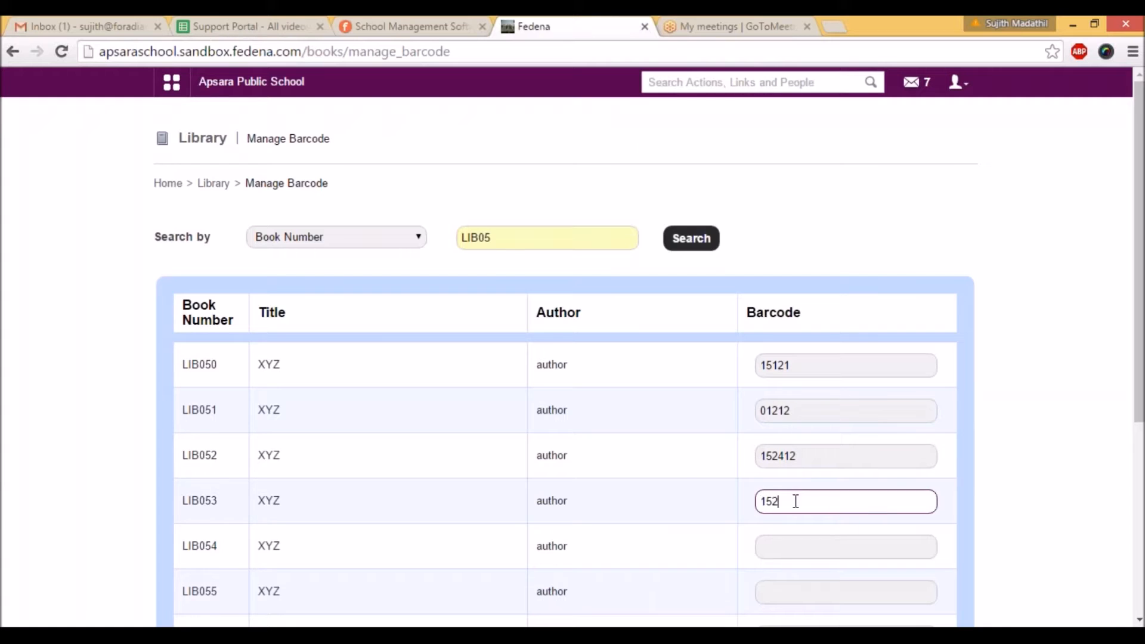
type("424")
left_click(805, 540)
type("2124")
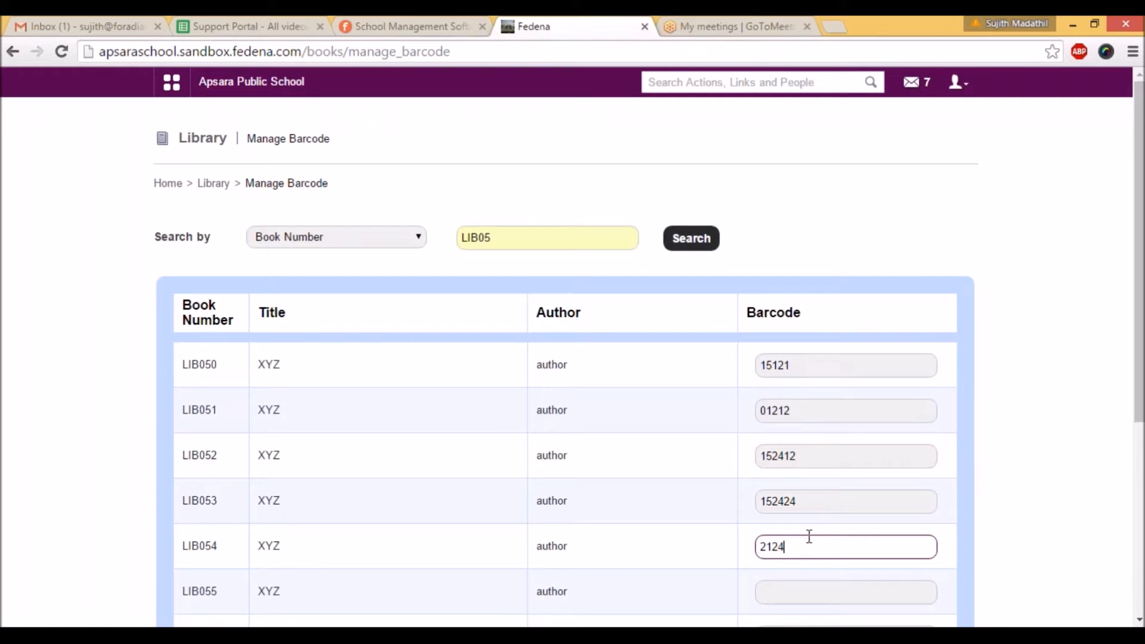
scroll(831, 537, "down", 5)
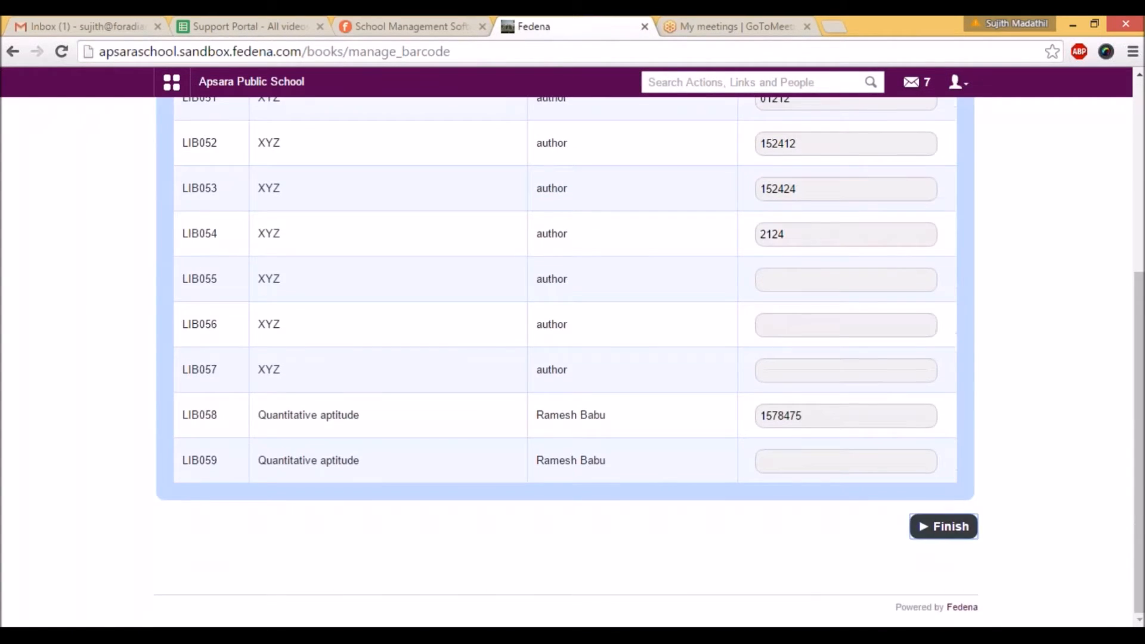
left_click(944, 526)
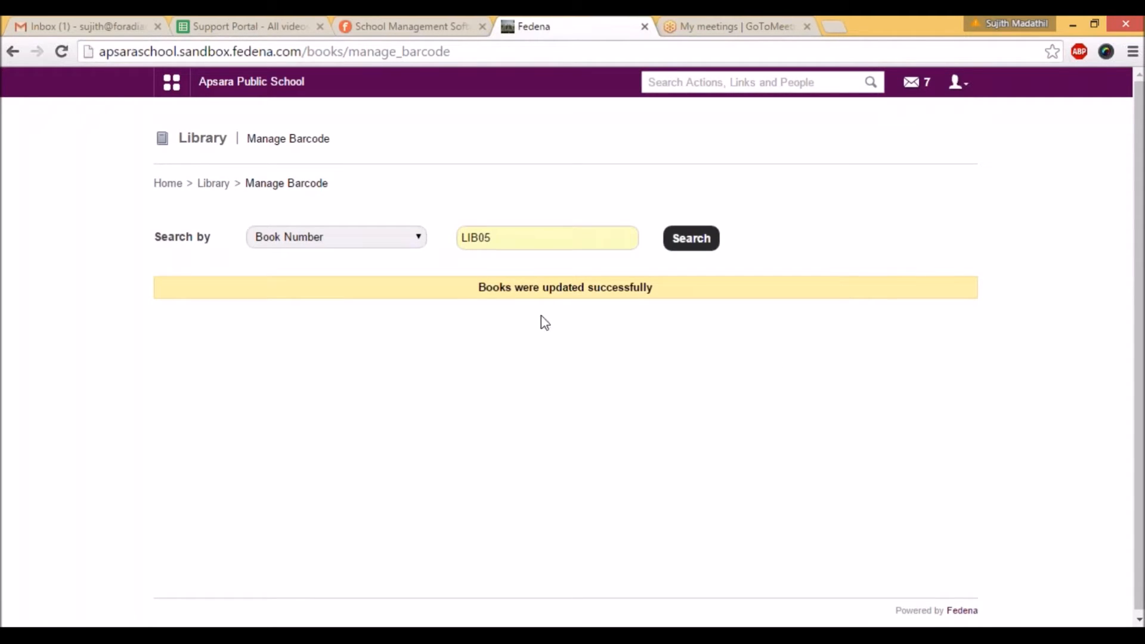
Step: Look up the borrowed book LIB061 for return and open its return details
left_click(207, 184)
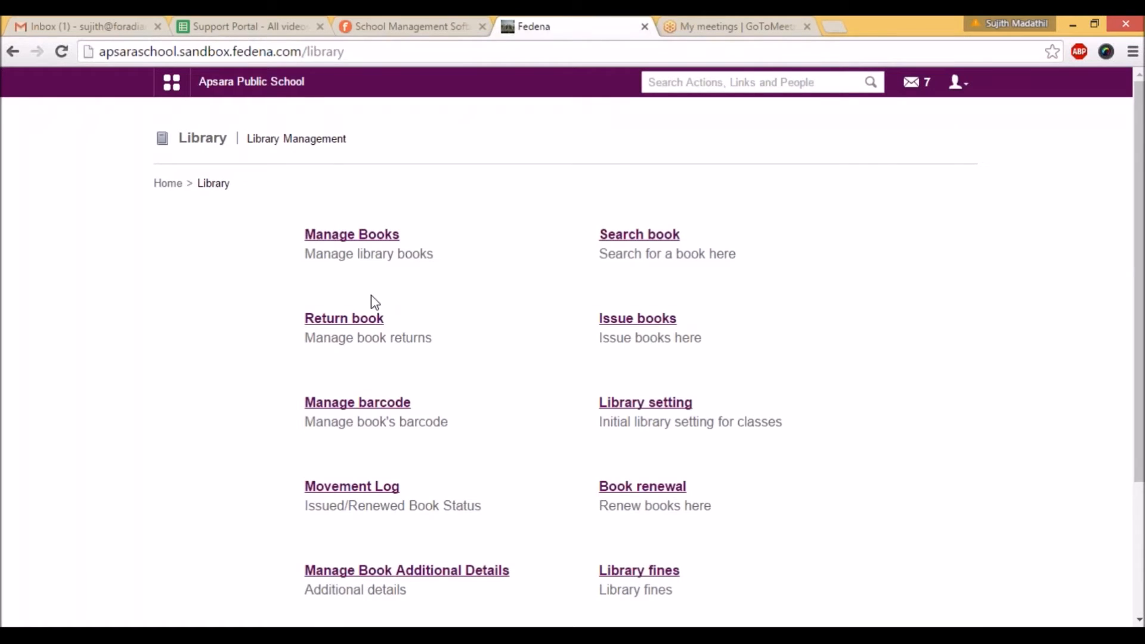
left_click(354, 322)
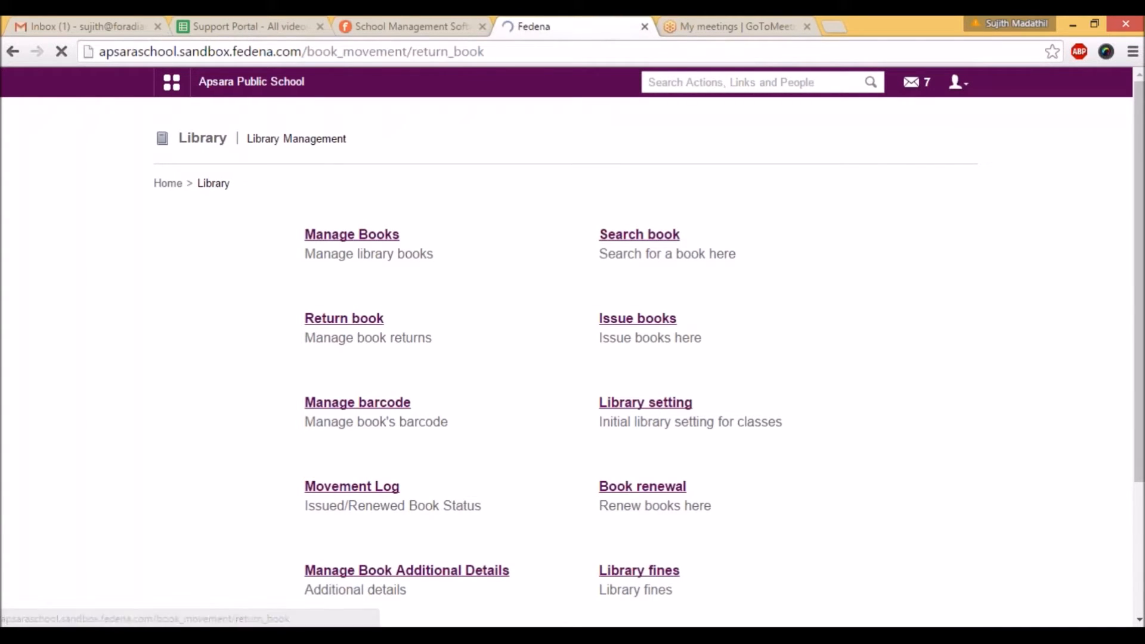
type("lib06")
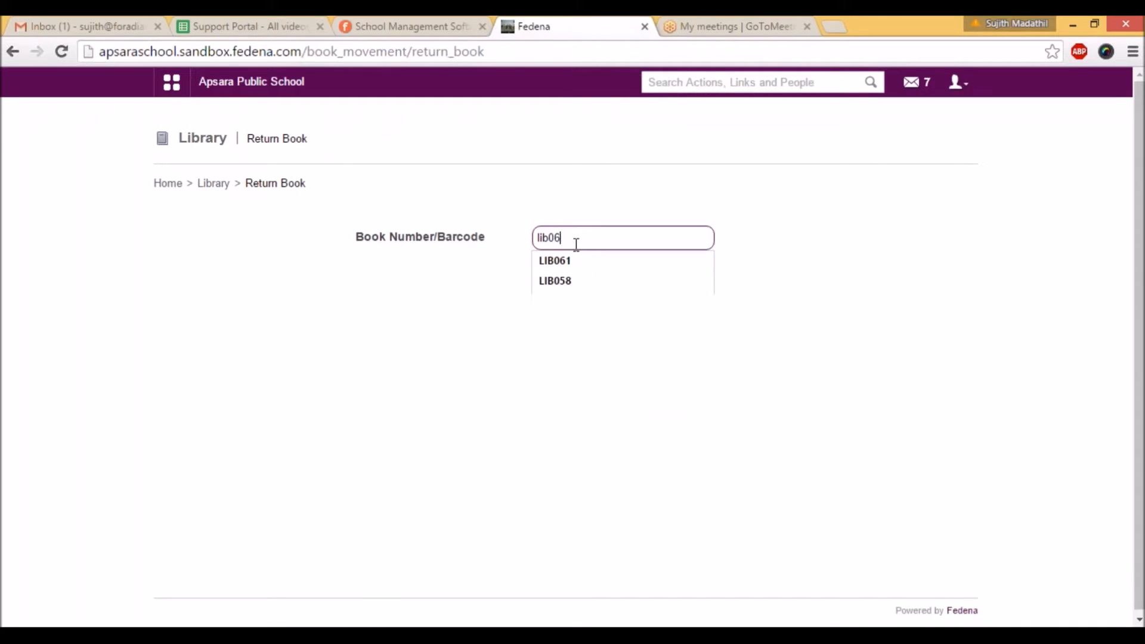
left_click(563, 307)
left_click(561, 286)
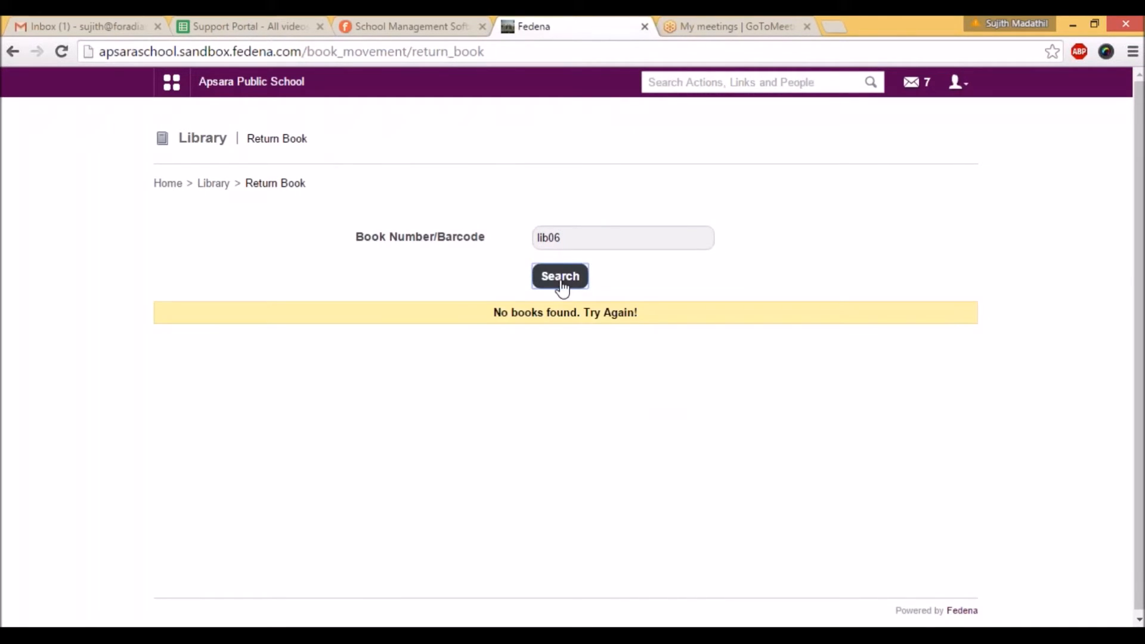
left_click(540, 366)
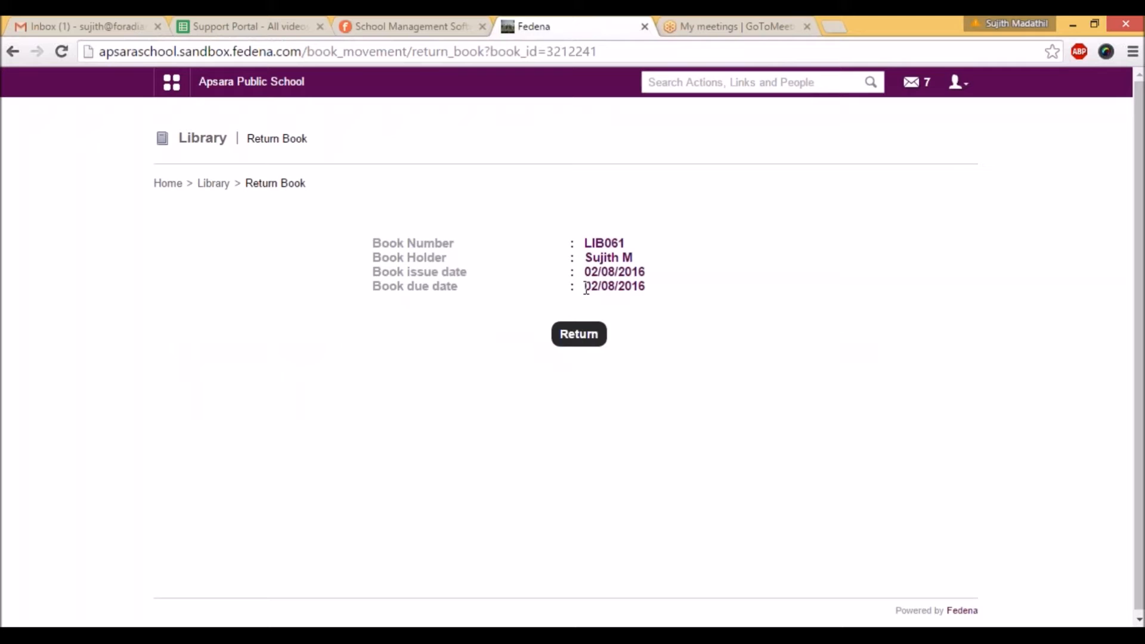
Step: Check the due date of the borrowed book LIB061 and return it
left_click_drag(585, 288, 614, 289)
left_click(668, 298)
left_click(593, 341)
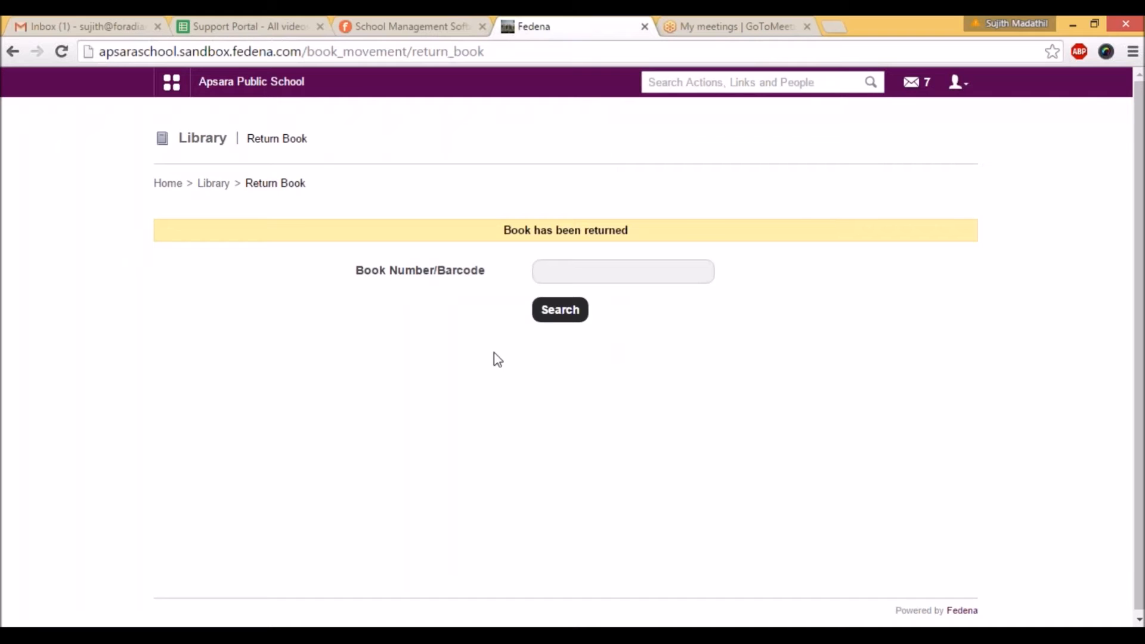
Step: Open the library's book movement log and review the status, issue dates and due dates of the listed books
left_click(212, 183)
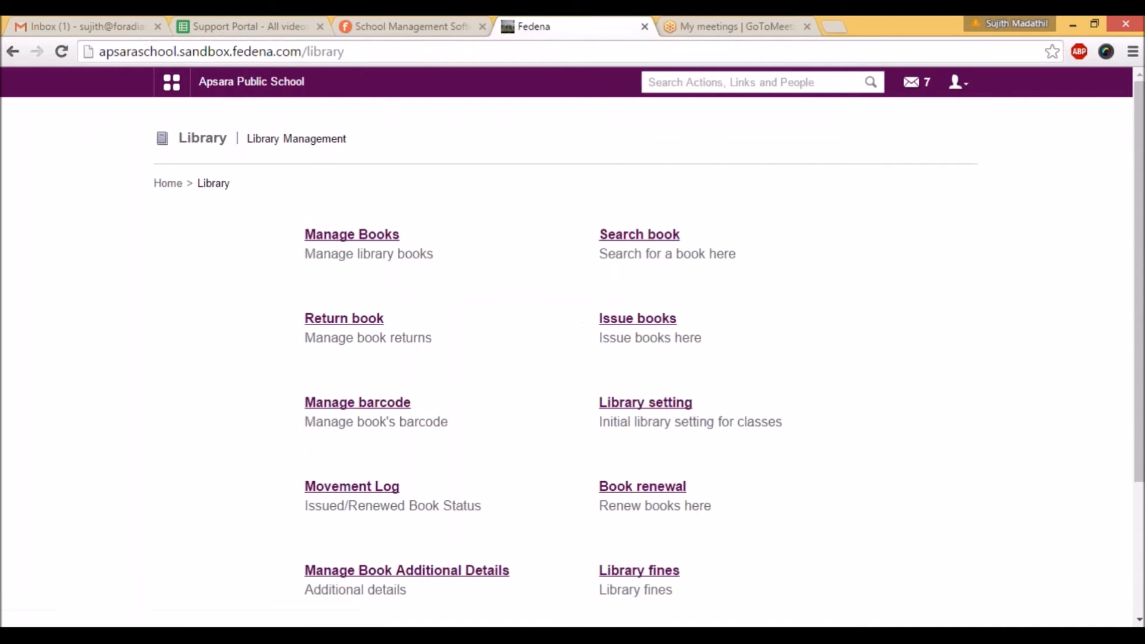
left_click(382, 490)
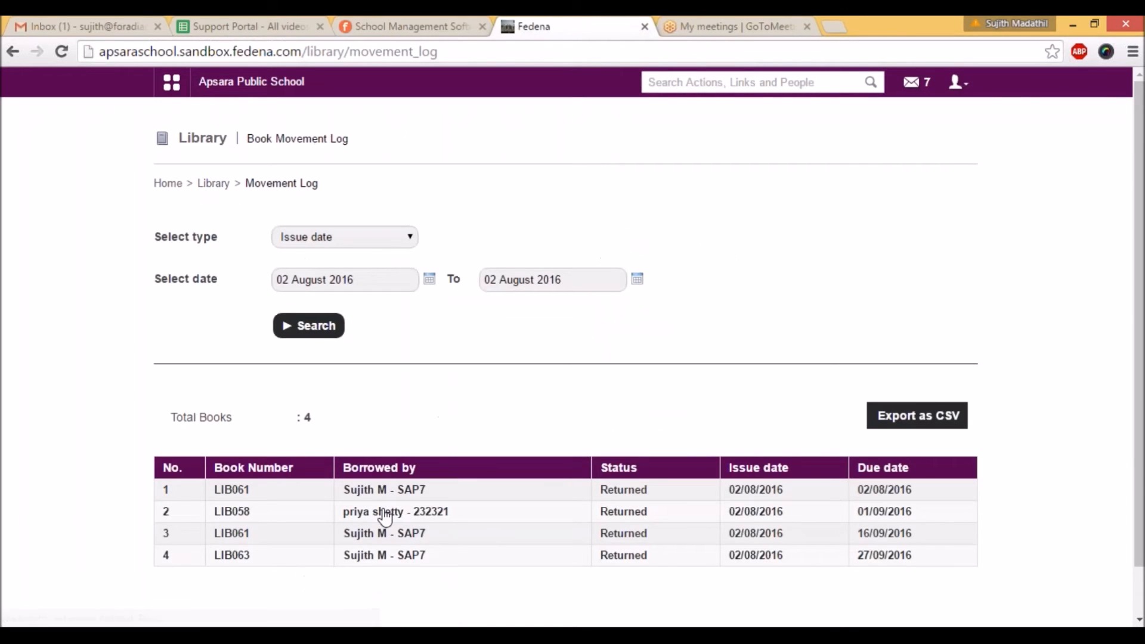
scroll(382, 513, "down", 1)
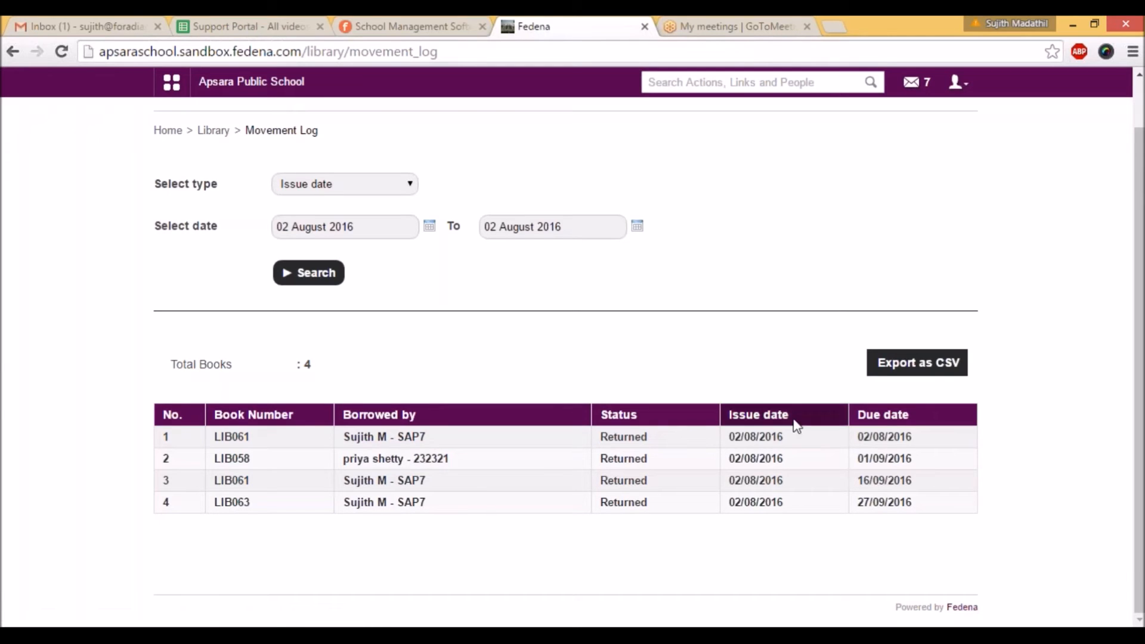
scroll(467, 324, "up", 1)
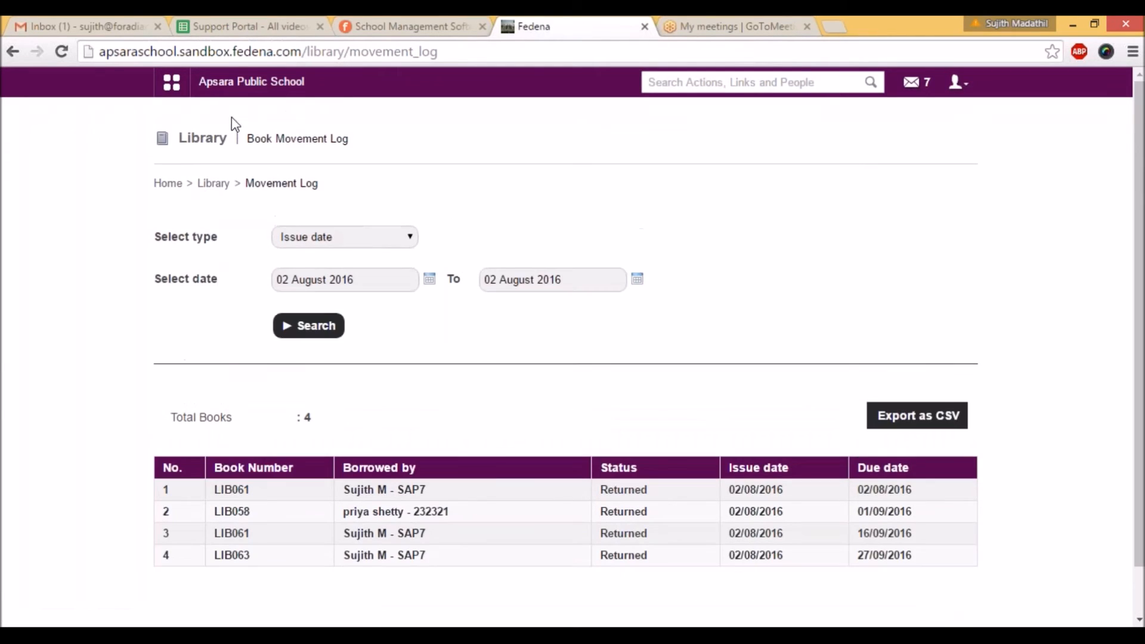
Step: Search the library fines with underscores as the payer, review the fine transactions, and return to the library overview
left_click(213, 183)
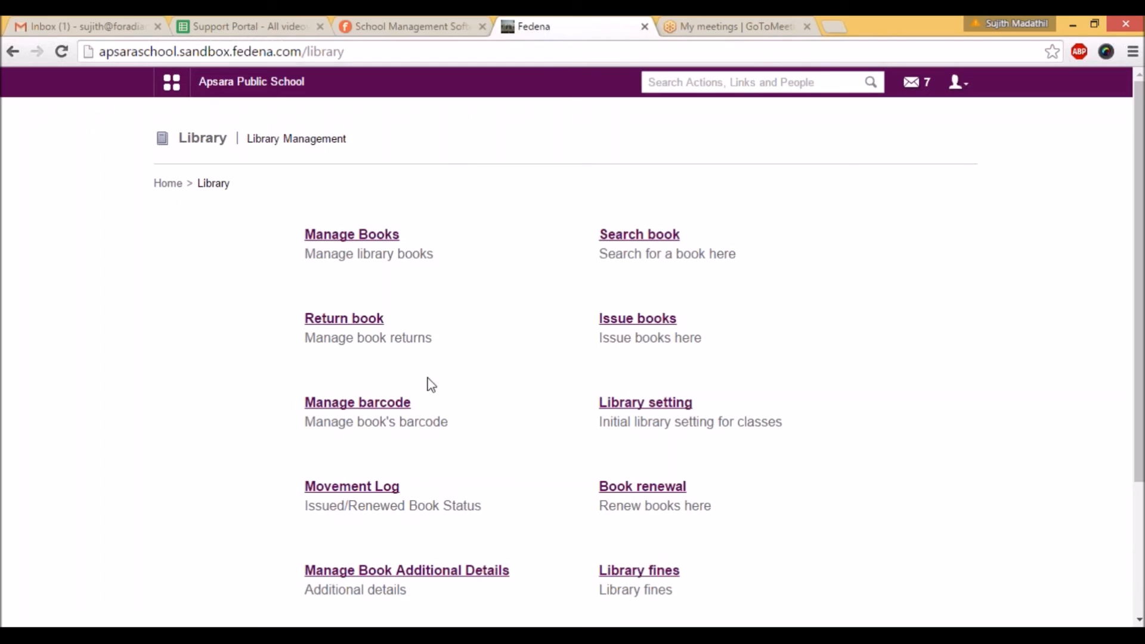
left_click(627, 570)
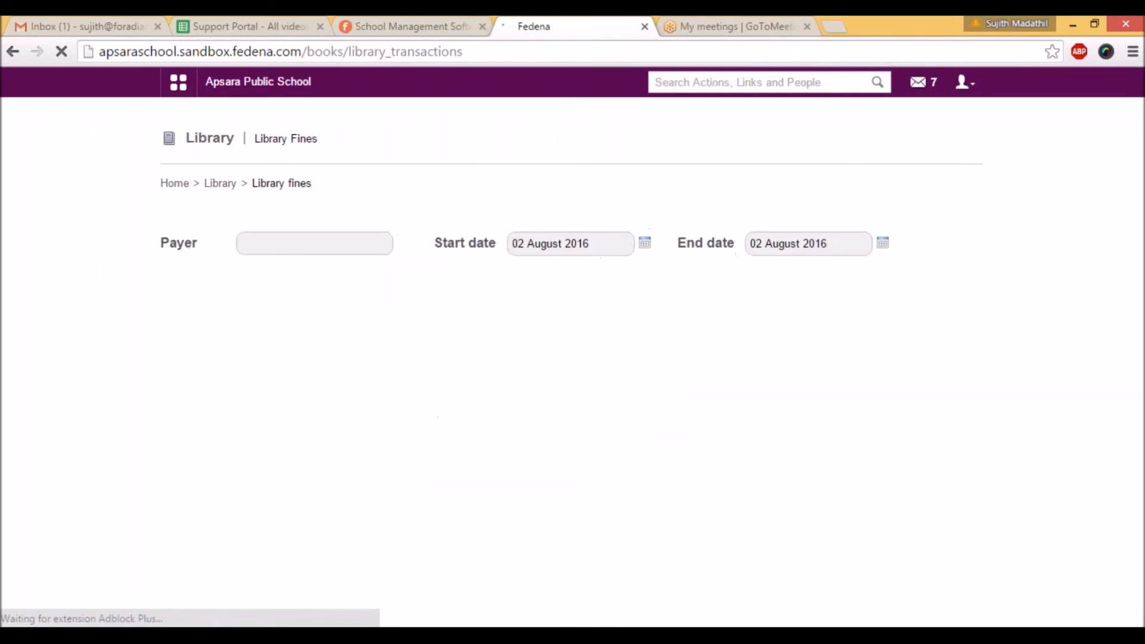
left_click(359, 245)
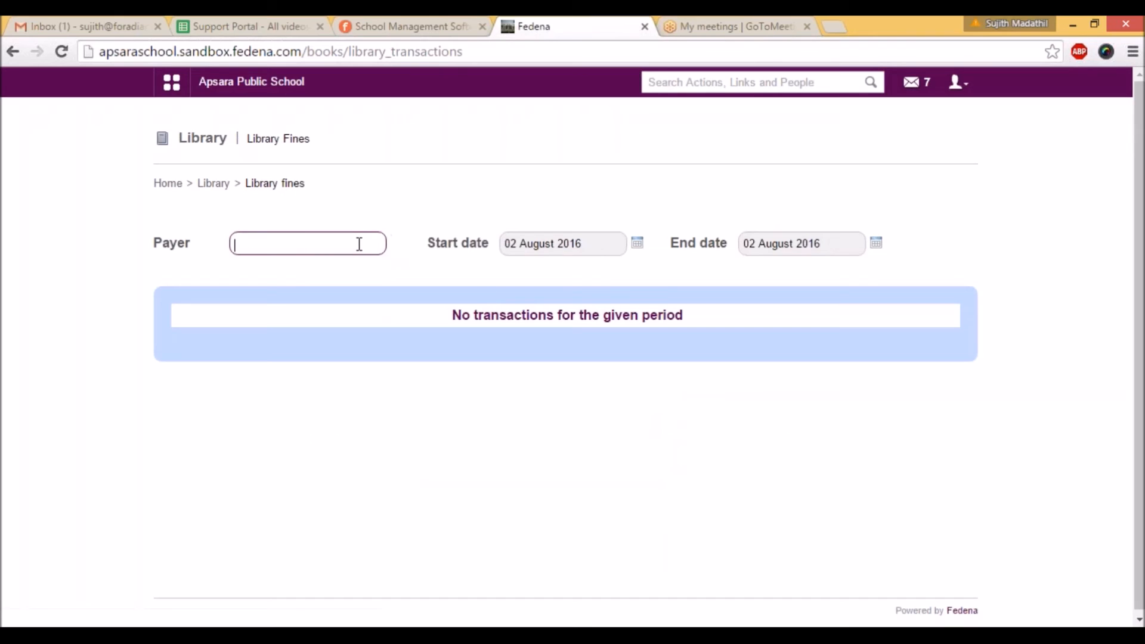
type("___")
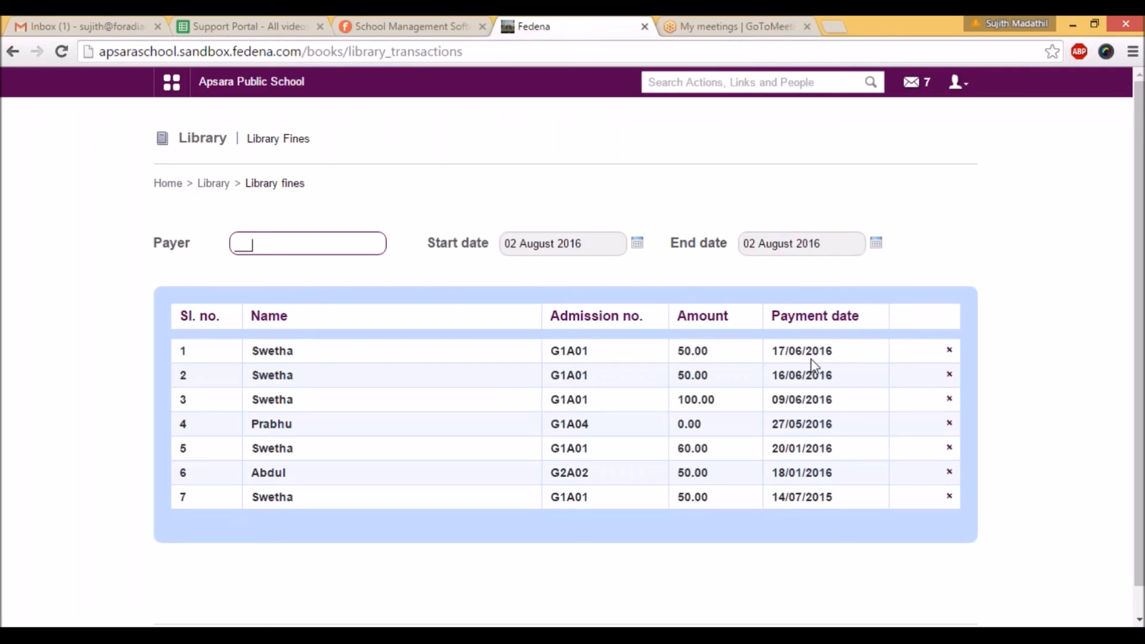
left_click(213, 183)
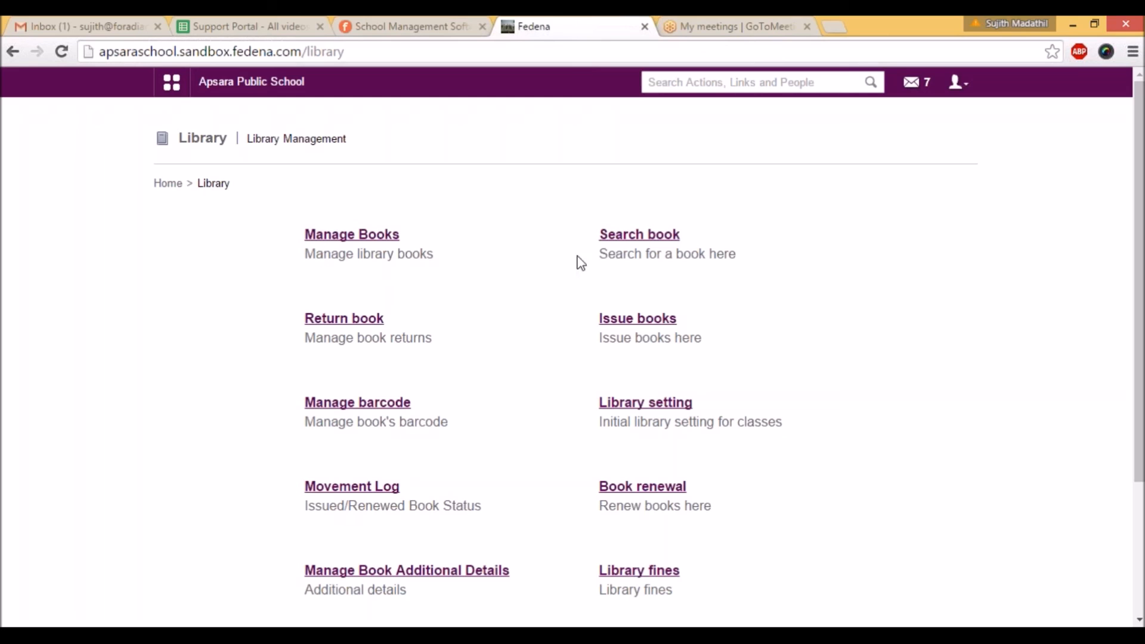
left_click(1126, 410)
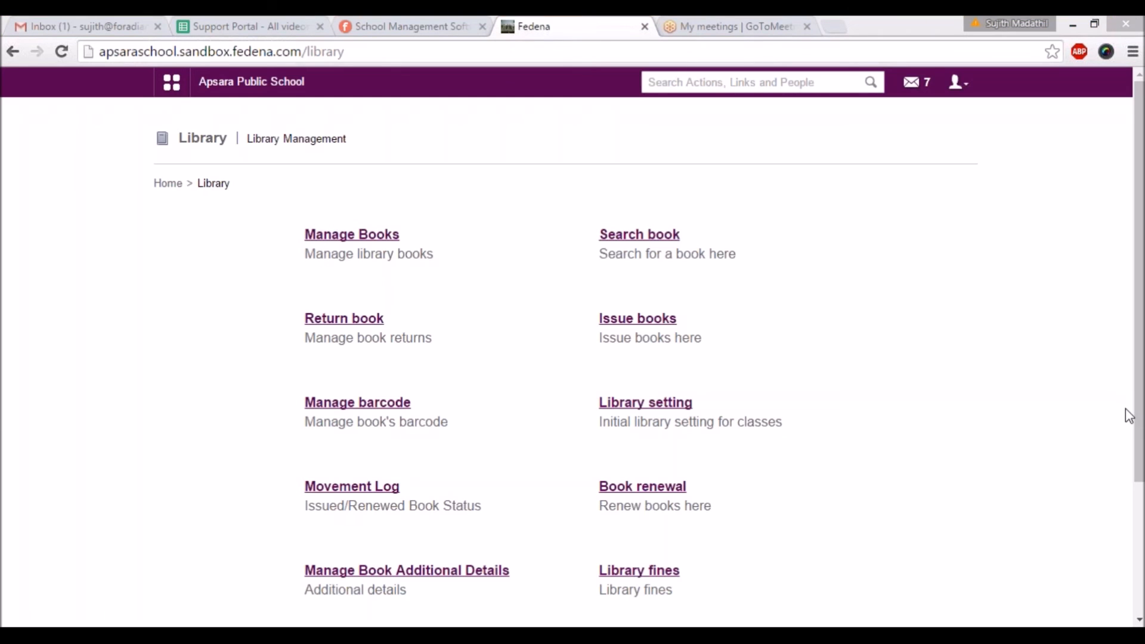